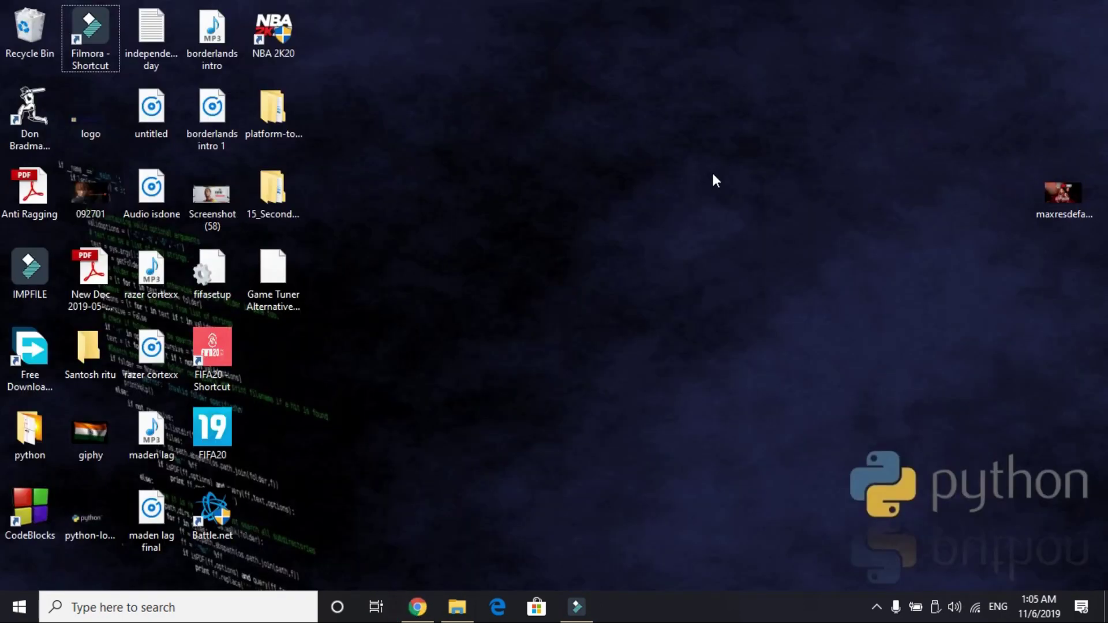
- Bring Chrome forward and highlight the 'DISABLE THE AVAST!!' reply in the crashing thread
click(417, 606)
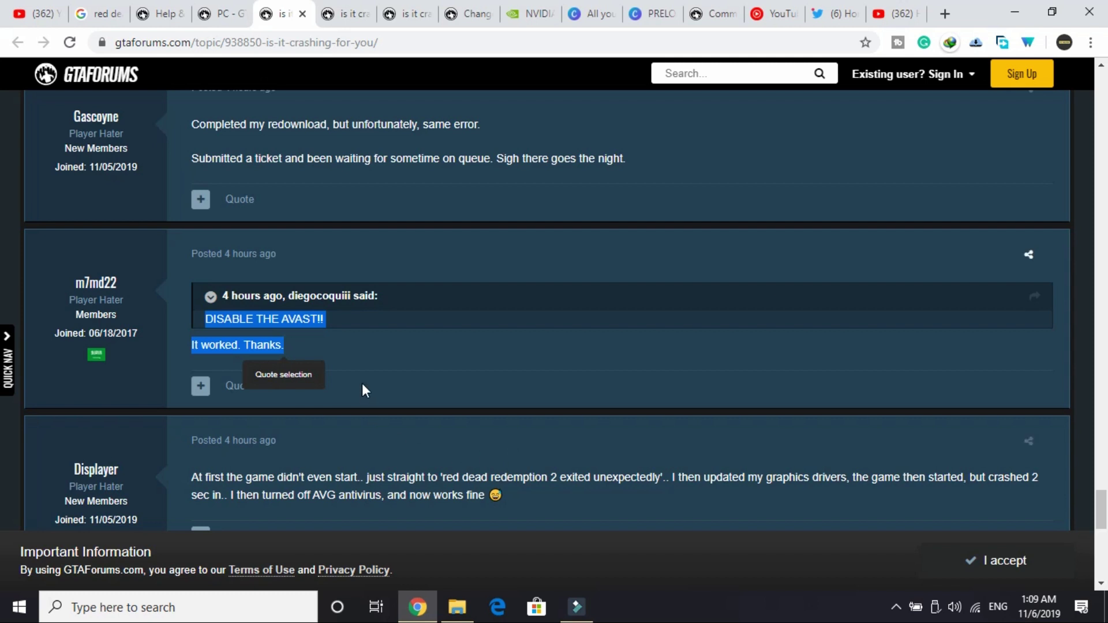
scroll(362, 384, down, 1)
drag(195, 289, 420, 307)
click(418, 300)
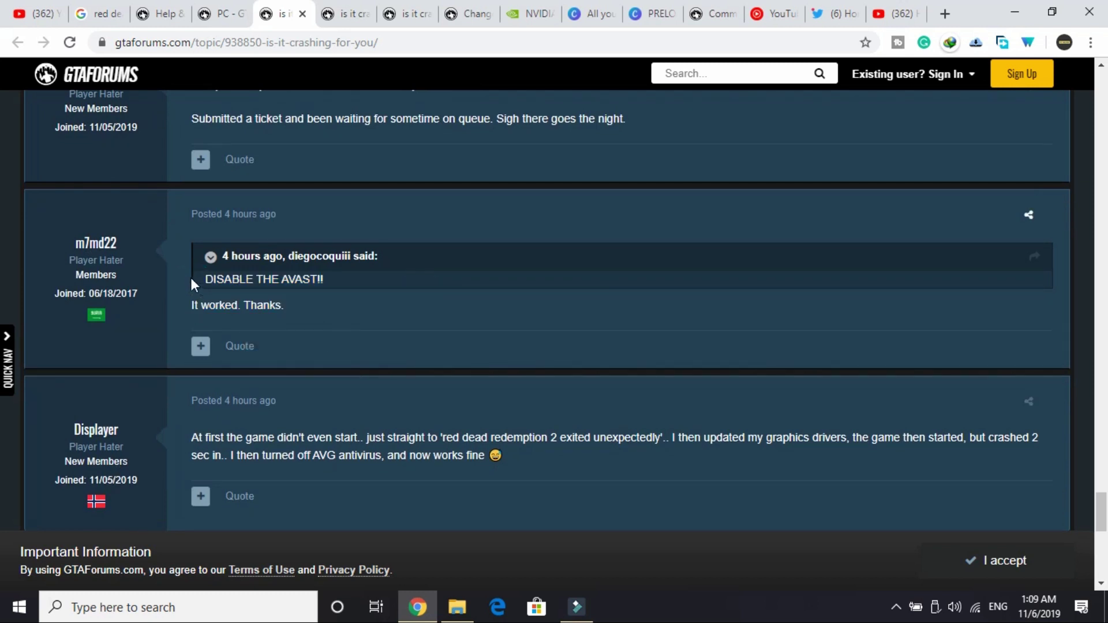
drag(191, 280, 329, 277)
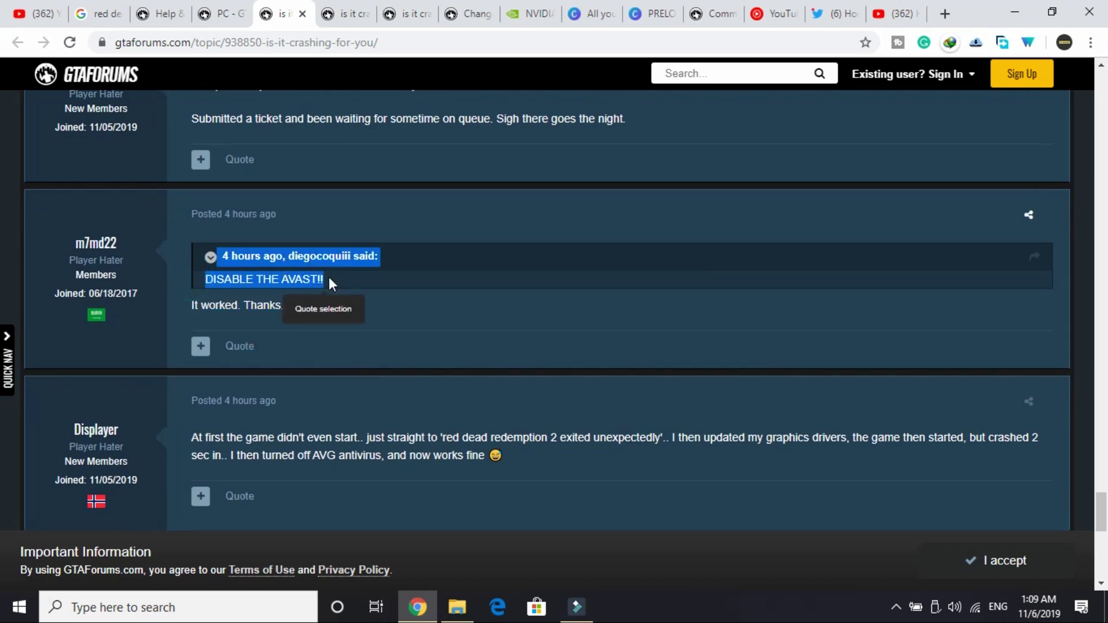
- Highlight the reply confirming that adding an antivirus exception fixed the crash
click(379, 314)
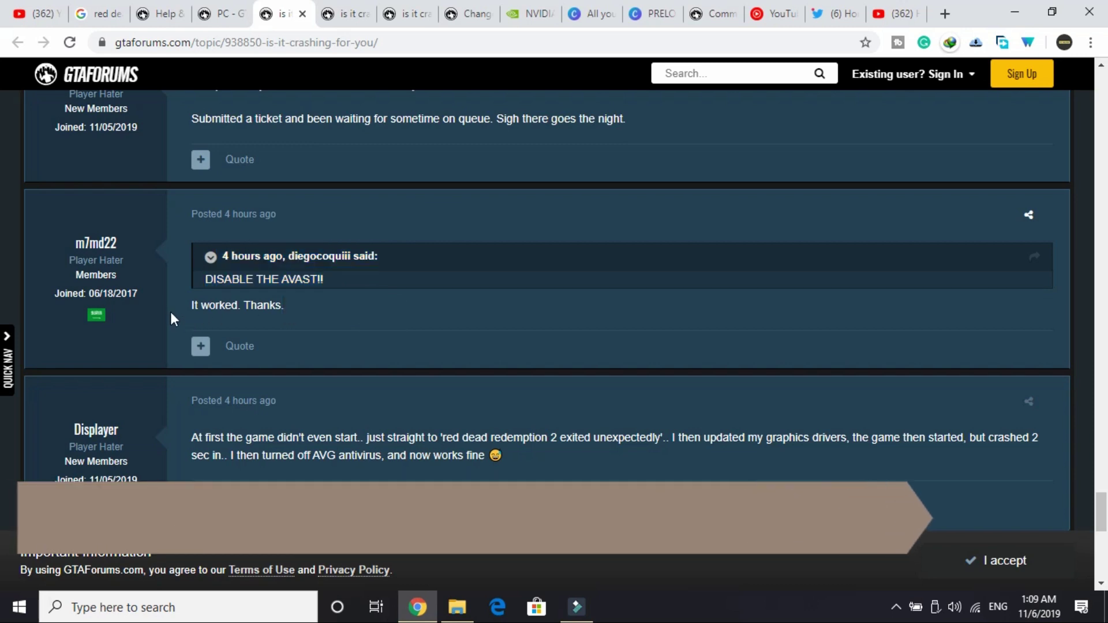
drag(180, 309, 324, 307)
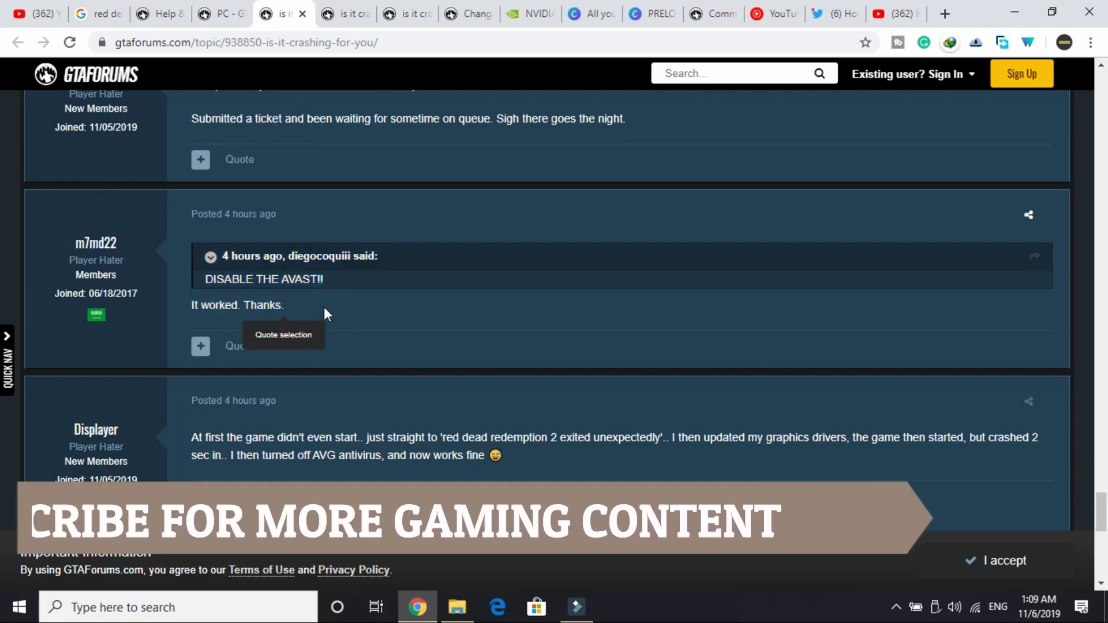
scroll(324, 311, up, 5)
scroll(324, 307, up, 1)
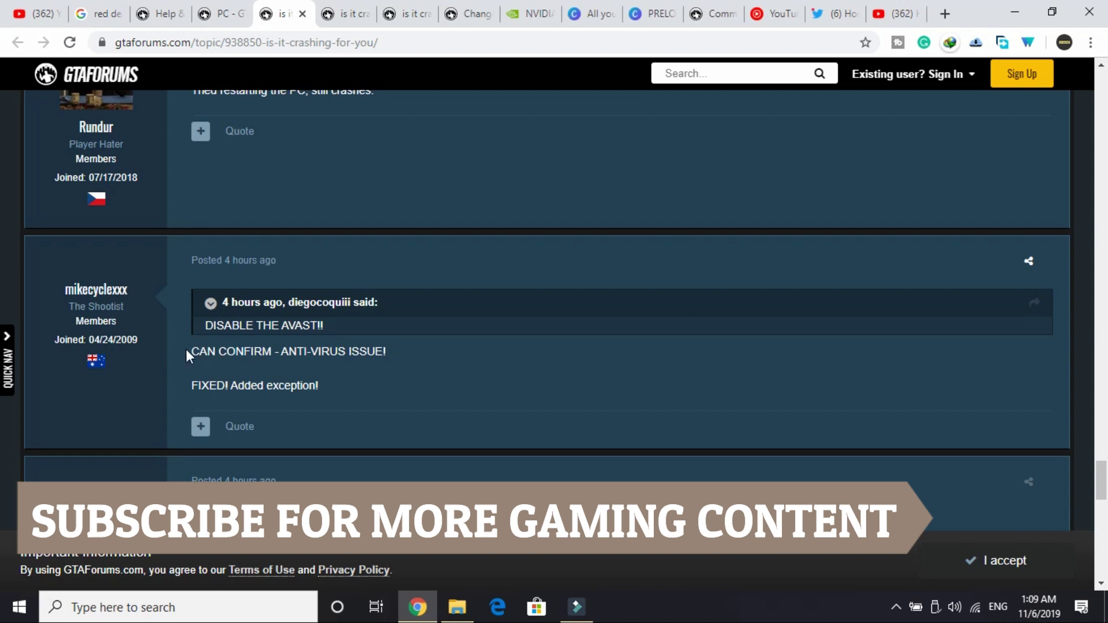
drag(186, 351, 354, 386)
click(355, 386)
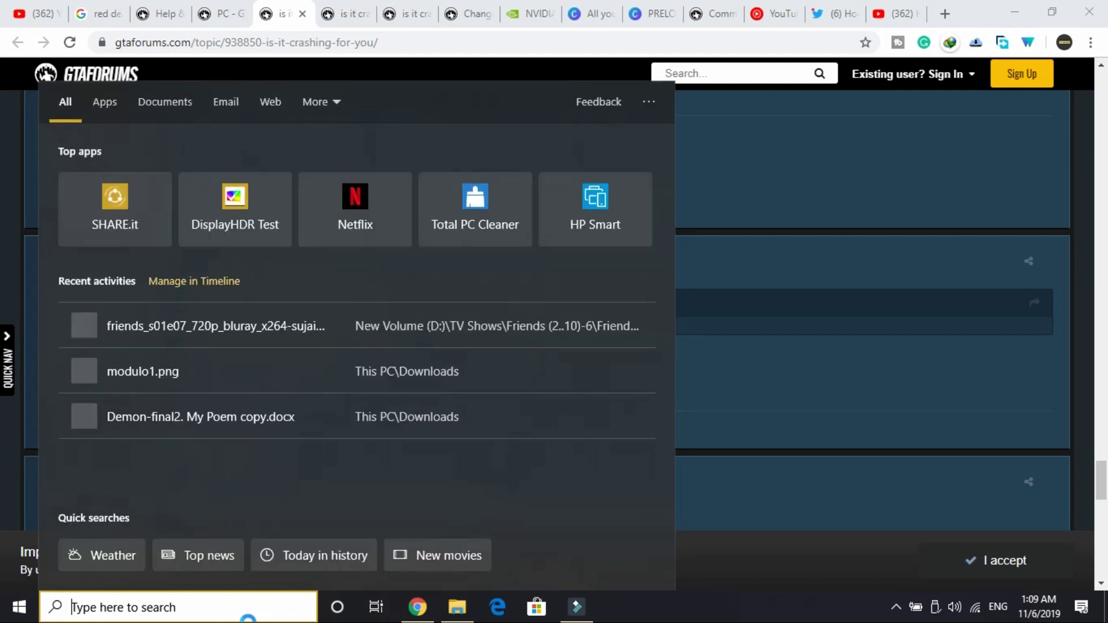
- Search Windows for 'virus' and open Virus & threat protection, which lists no current threats
text(viru)
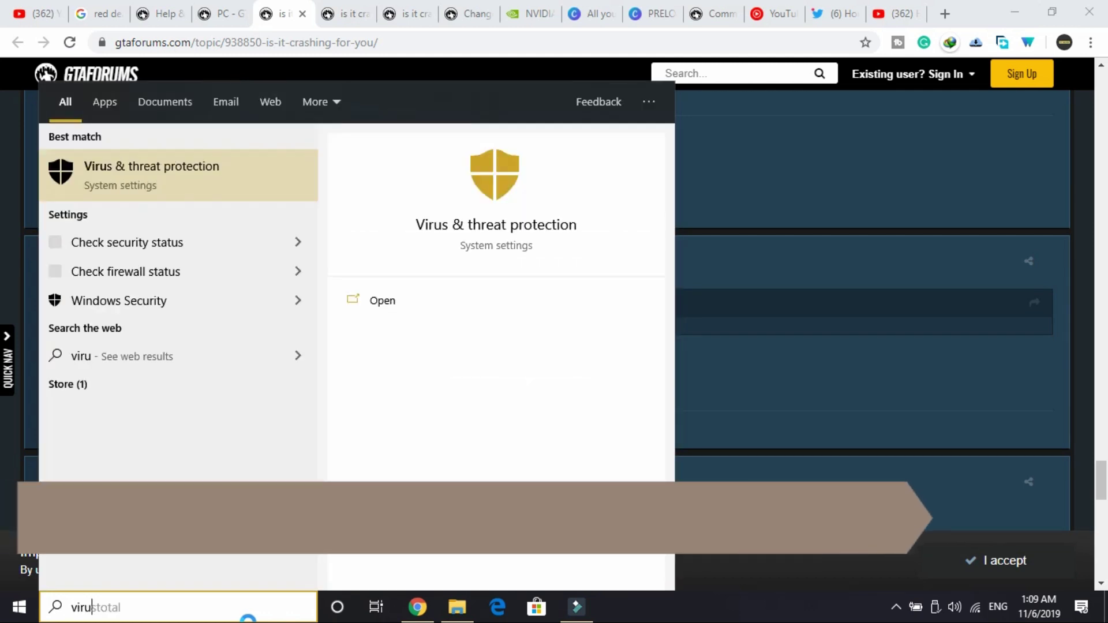
text(s)
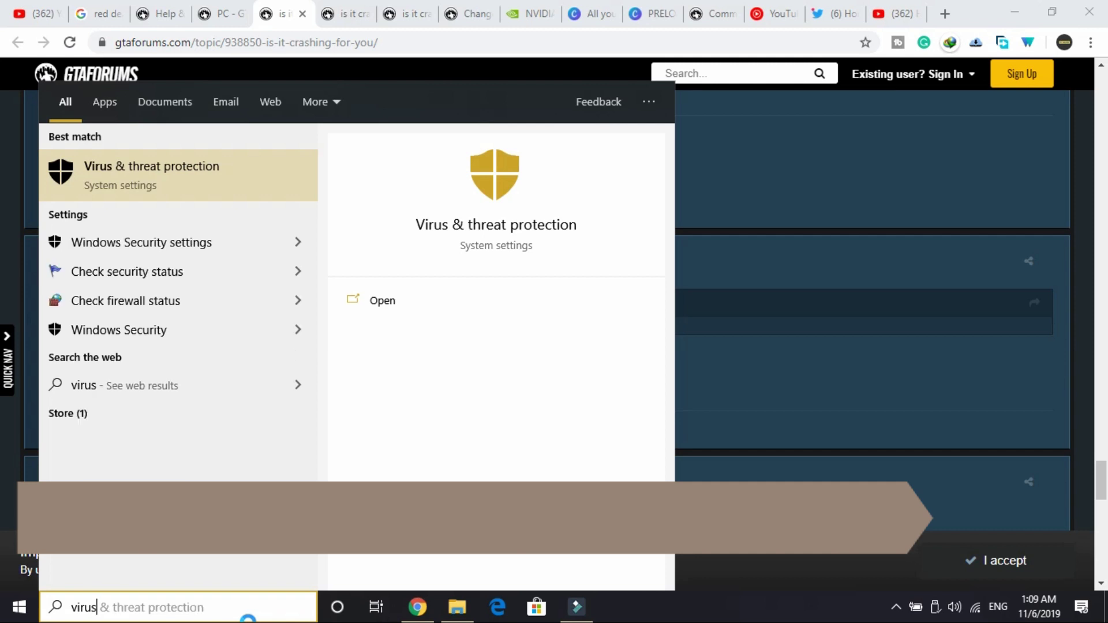
click(112, 178)
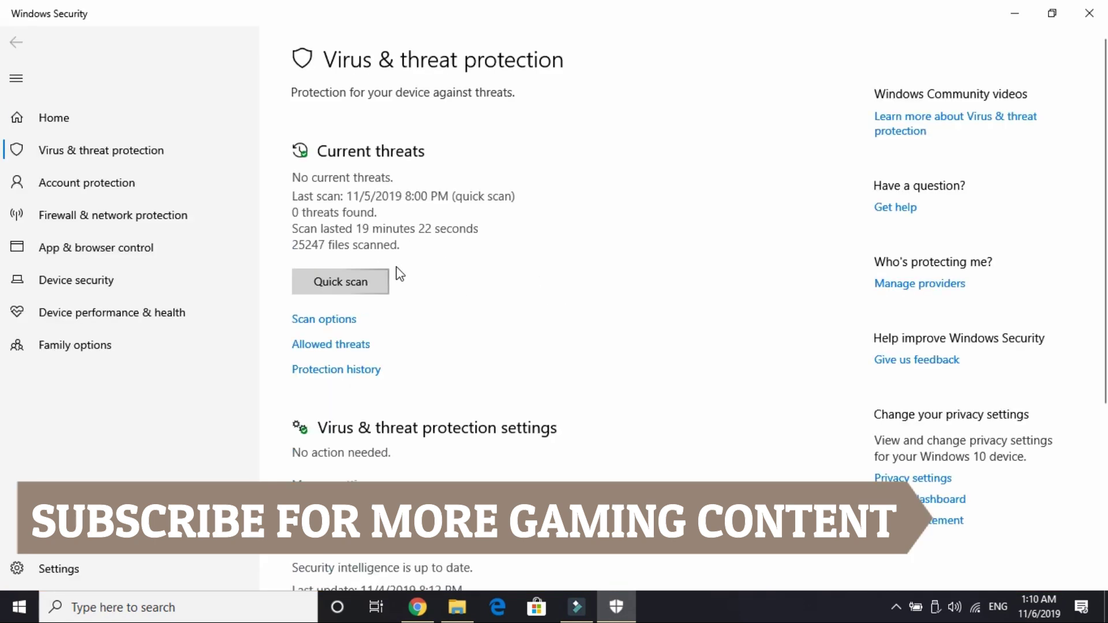
scroll(399, 274, down, 3)
scroll(329, 445, up, 2)
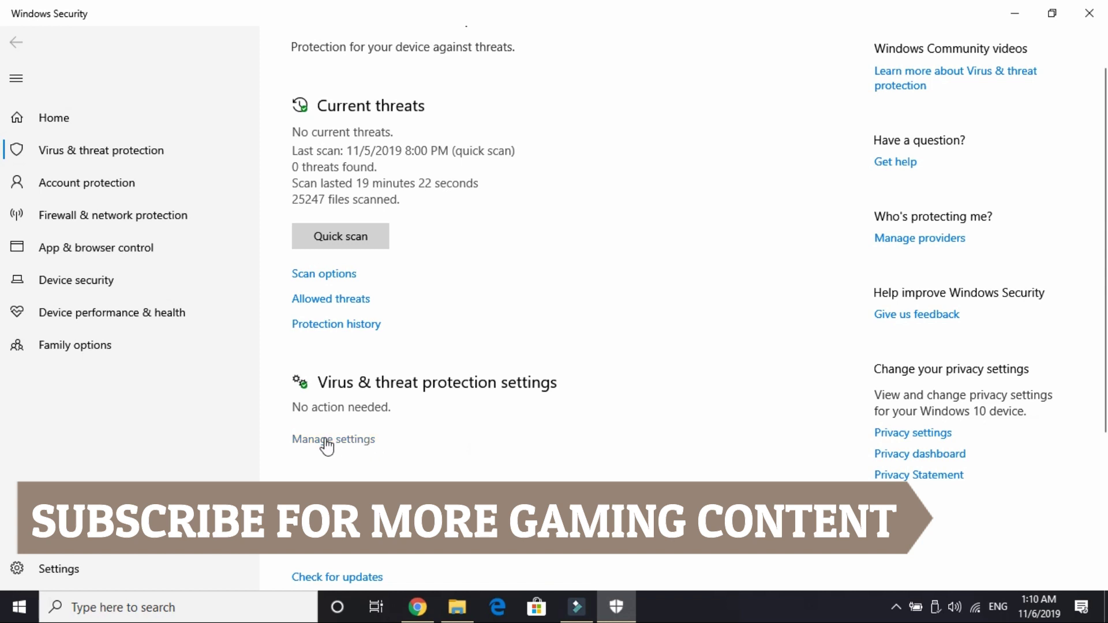
- Under Manage settings, switch Real-time protection and Cloud-delivered protection off, then scroll down to exclusions
click(327, 445)
click(318, 264)
click(320, 421)
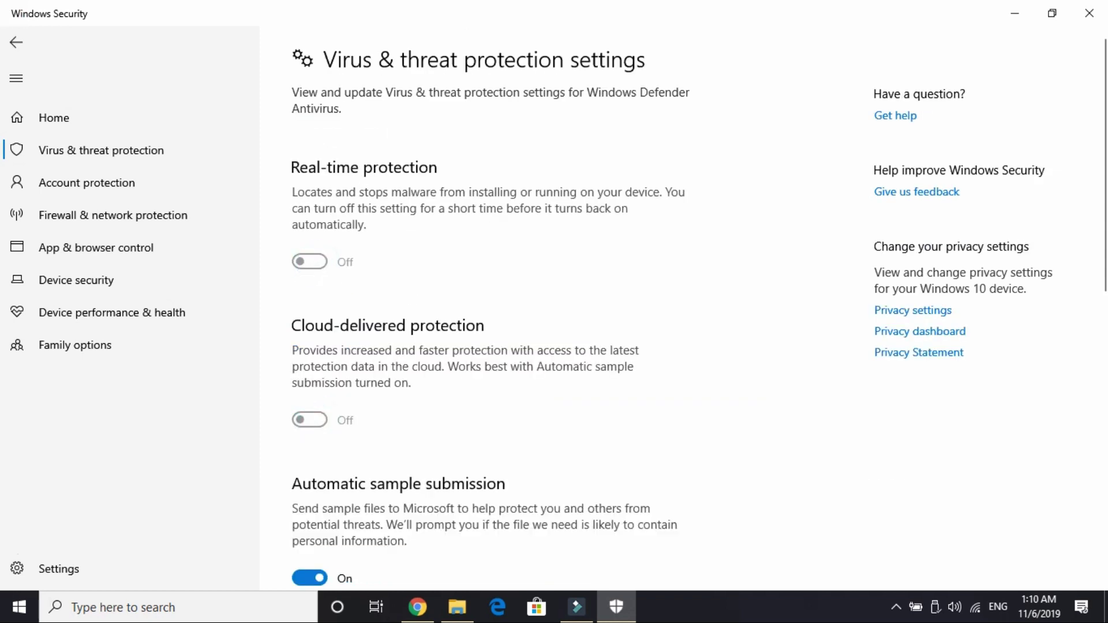
scroll(452, 403, down, 1)
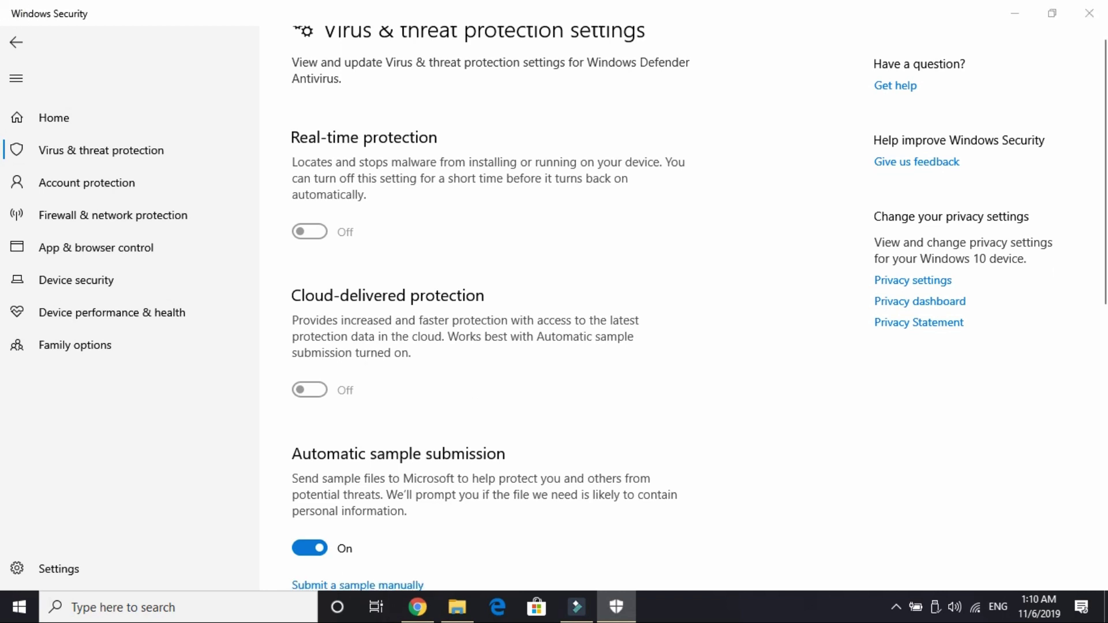
scroll(484, 413, down, 10)
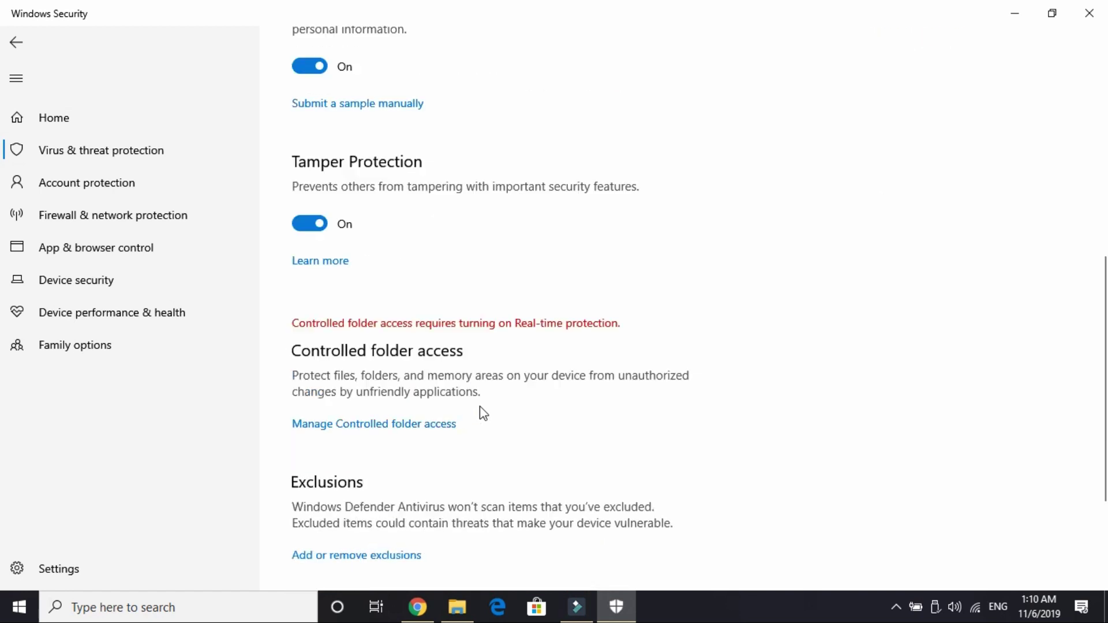
scroll(484, 413, up, 12)
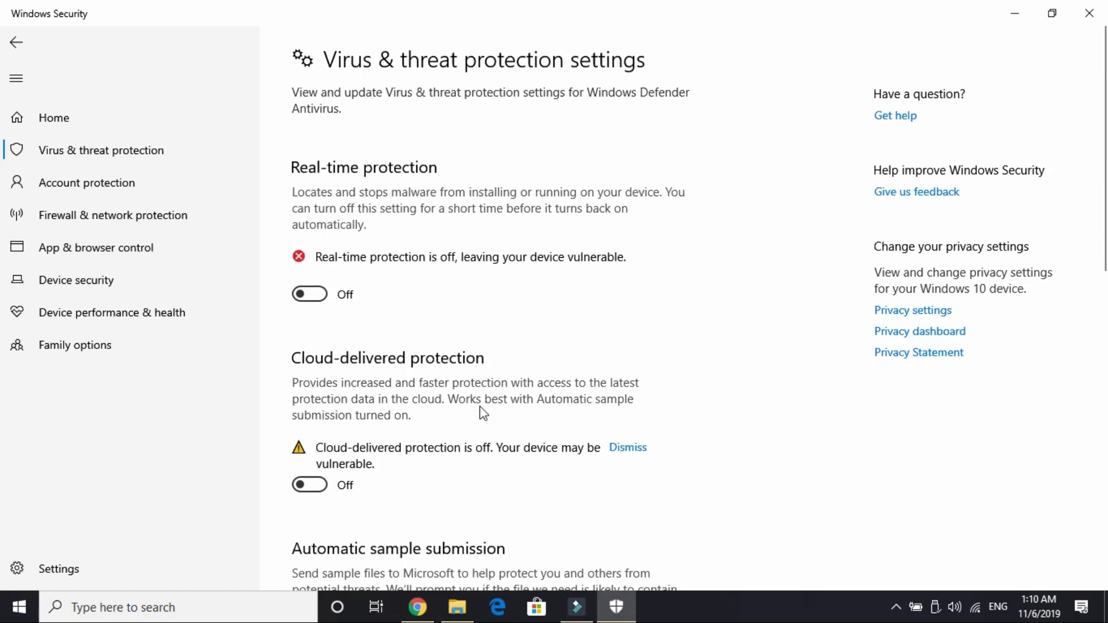
scroll(483, 413, down, 10)
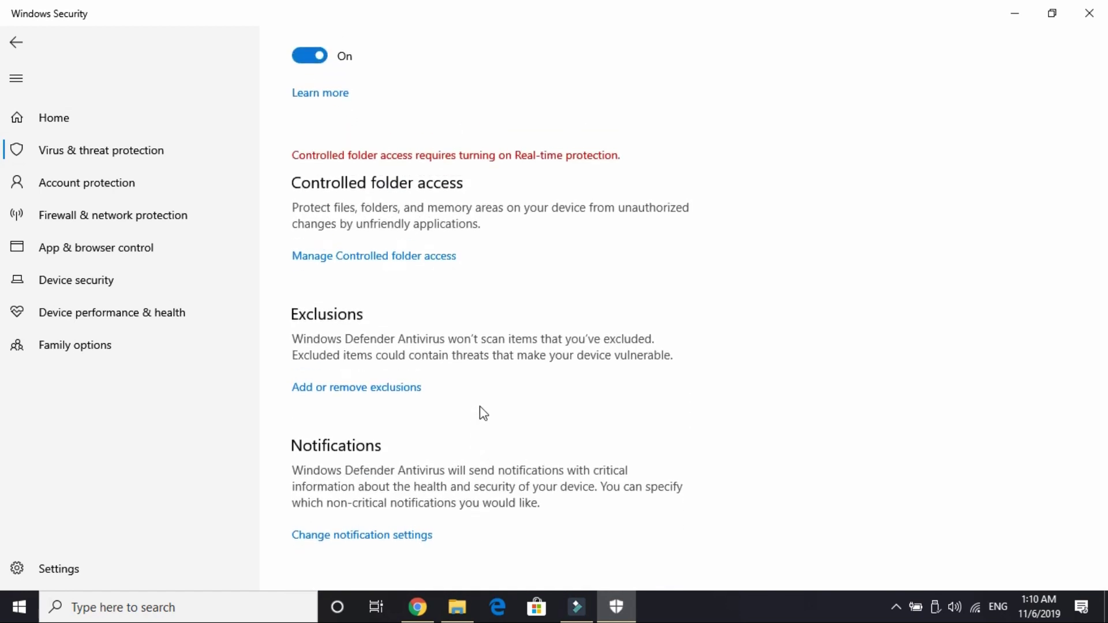
- View the File, Folder, File type and Process exclusion choices, then go back to the settings
click(348, 396)
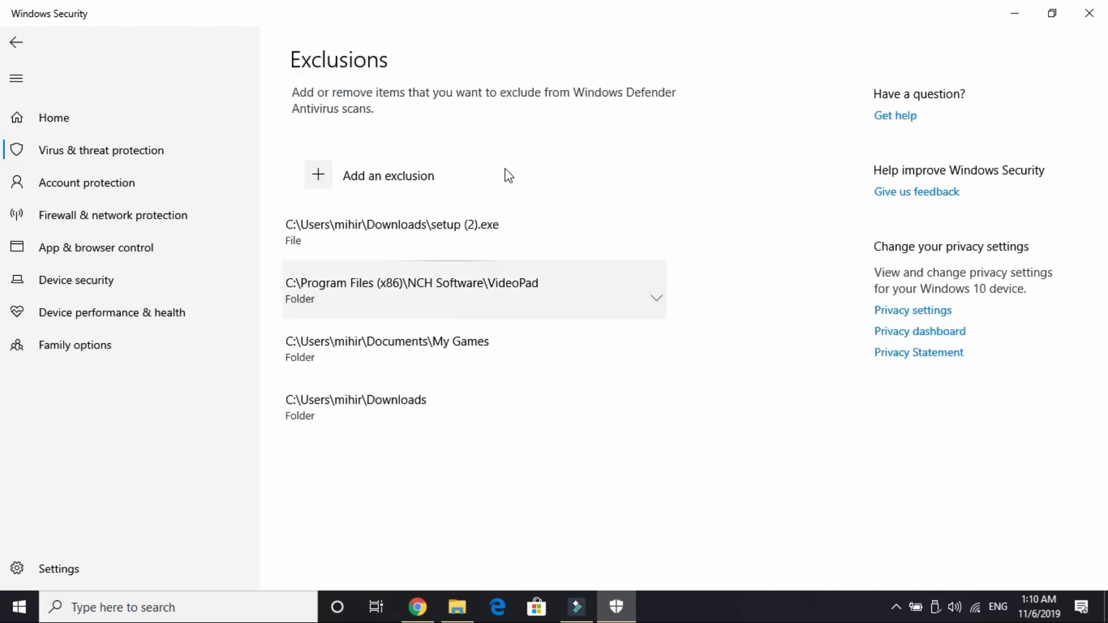
click(330, 180)
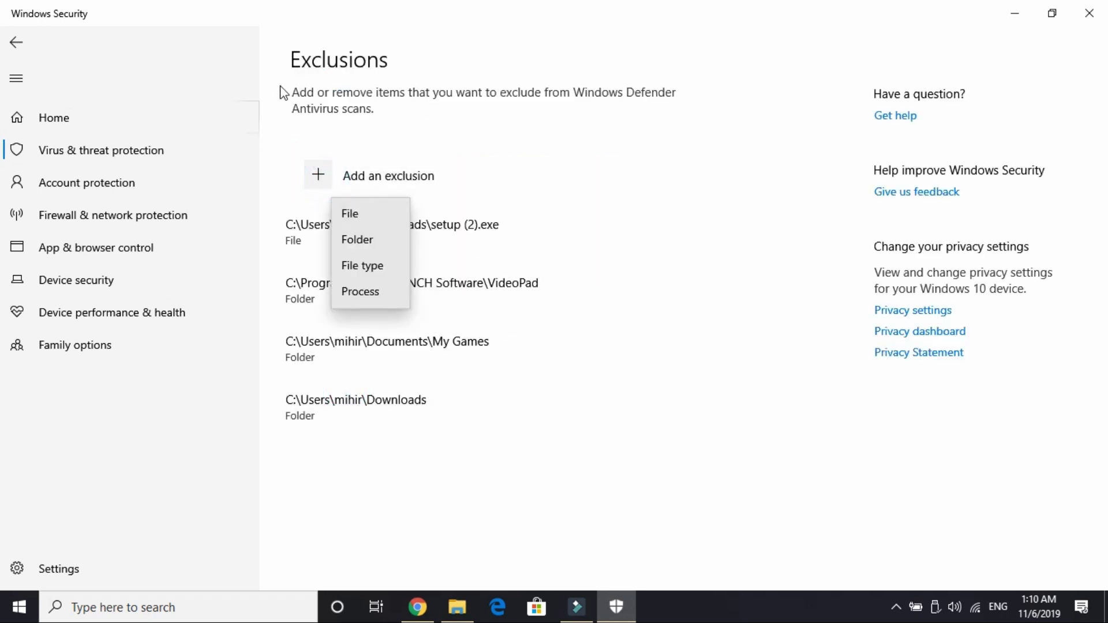
click(303, 93)
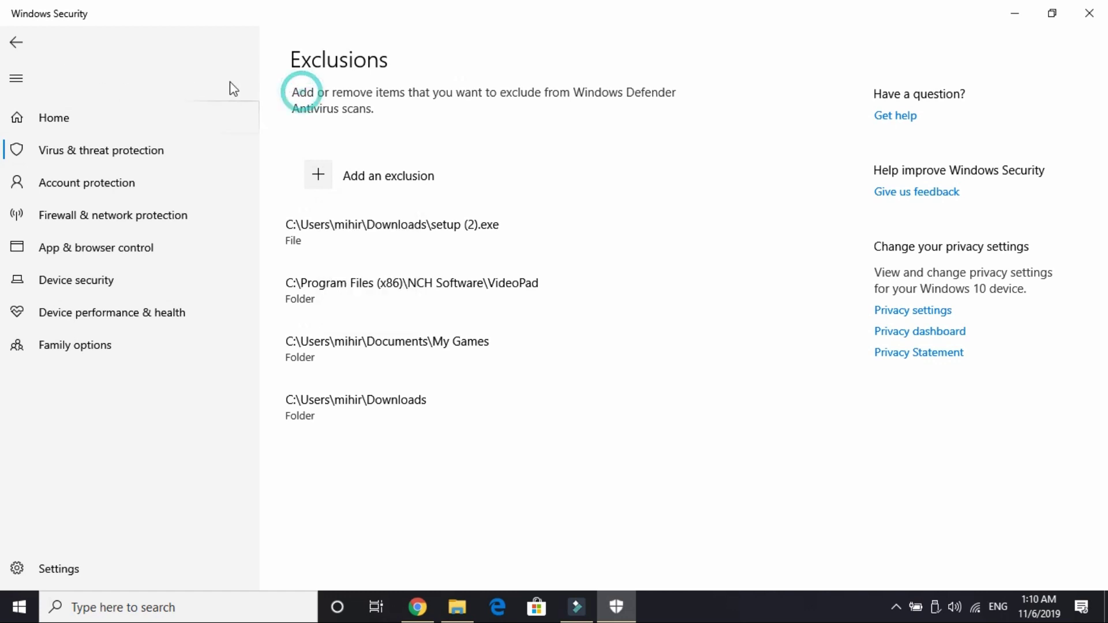
click(16, 41)
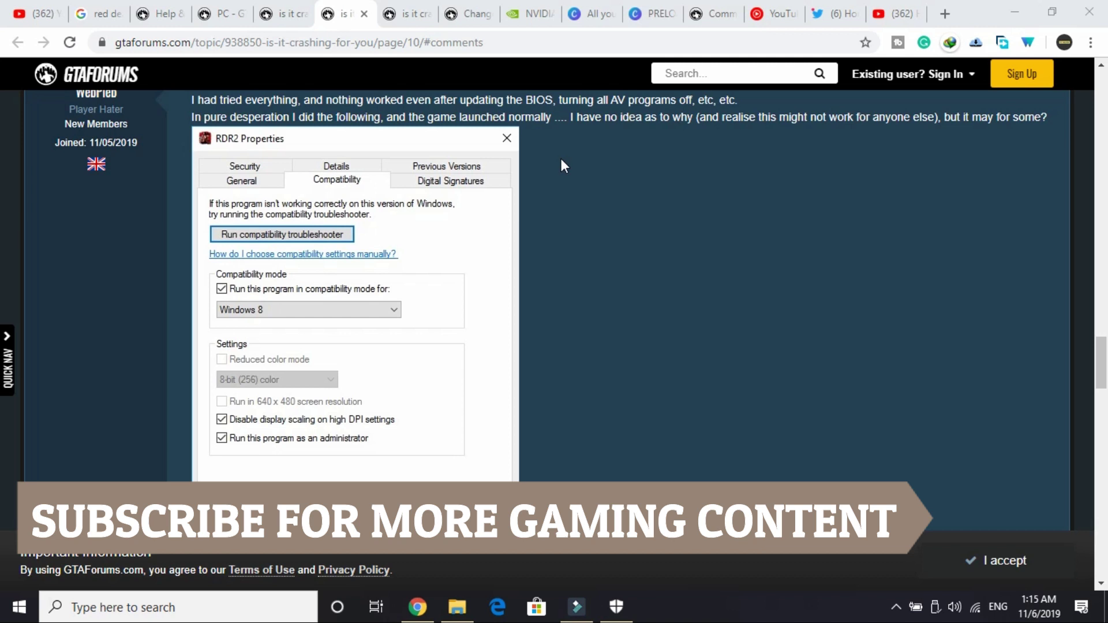
- Read the reply showing RDR2 set to Windows 8 compatibility, DPI scaling off and run as administrator
scroll(342, 199, up, 1)
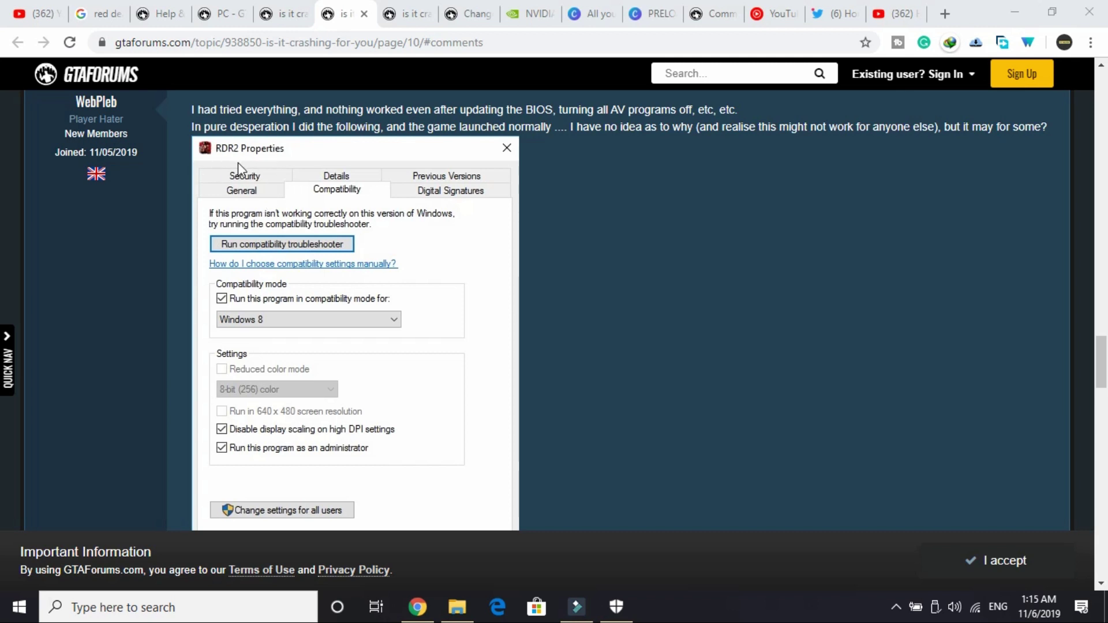
scroll(238, 164, down, 1)
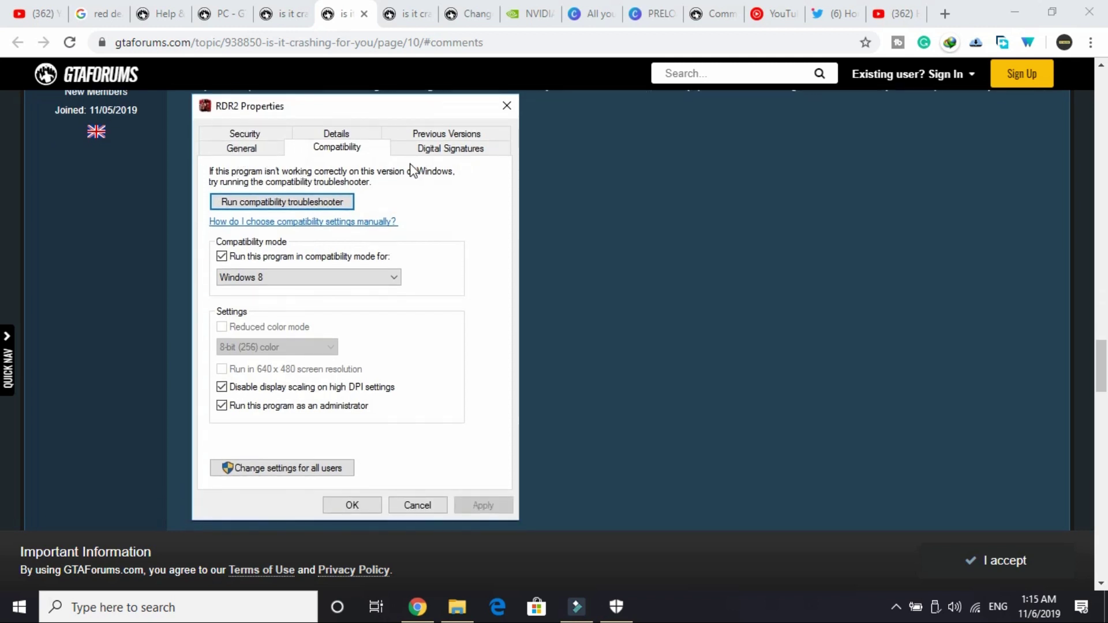
scroll(341, 167, down, 1)
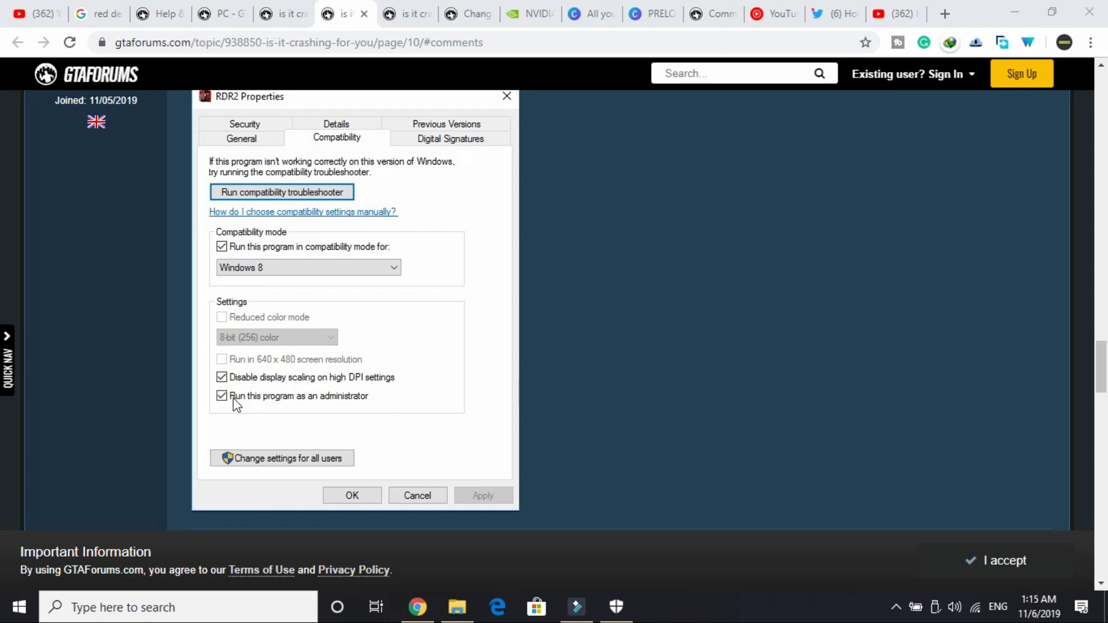
scroll(268, 401, up, 1)
scroll(269, 400, down, 1)
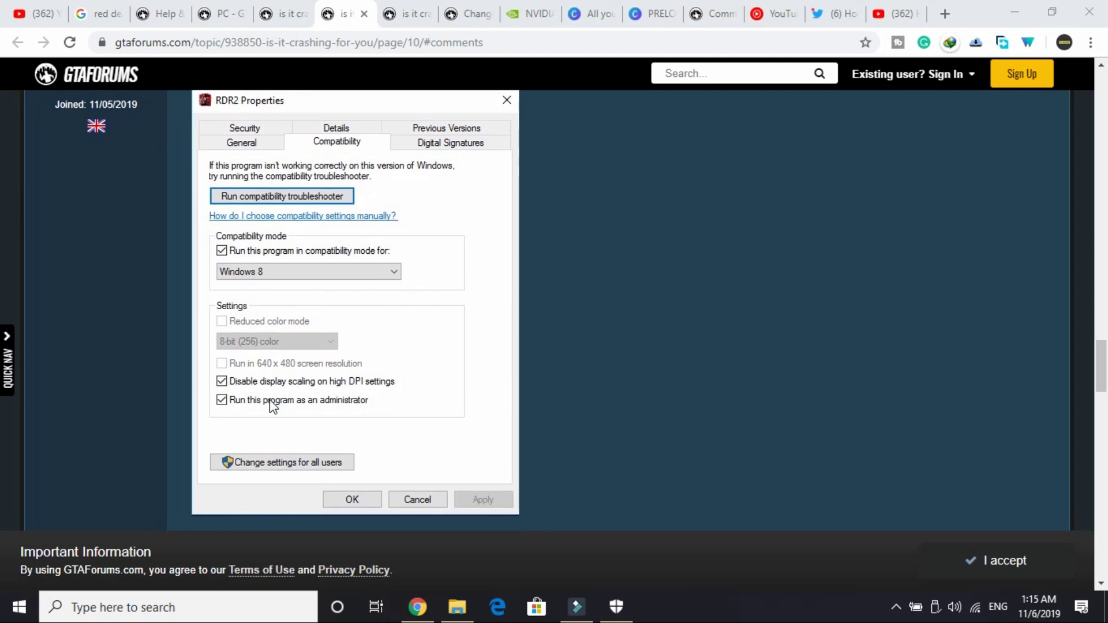
scroll(273, 406, up, 1)
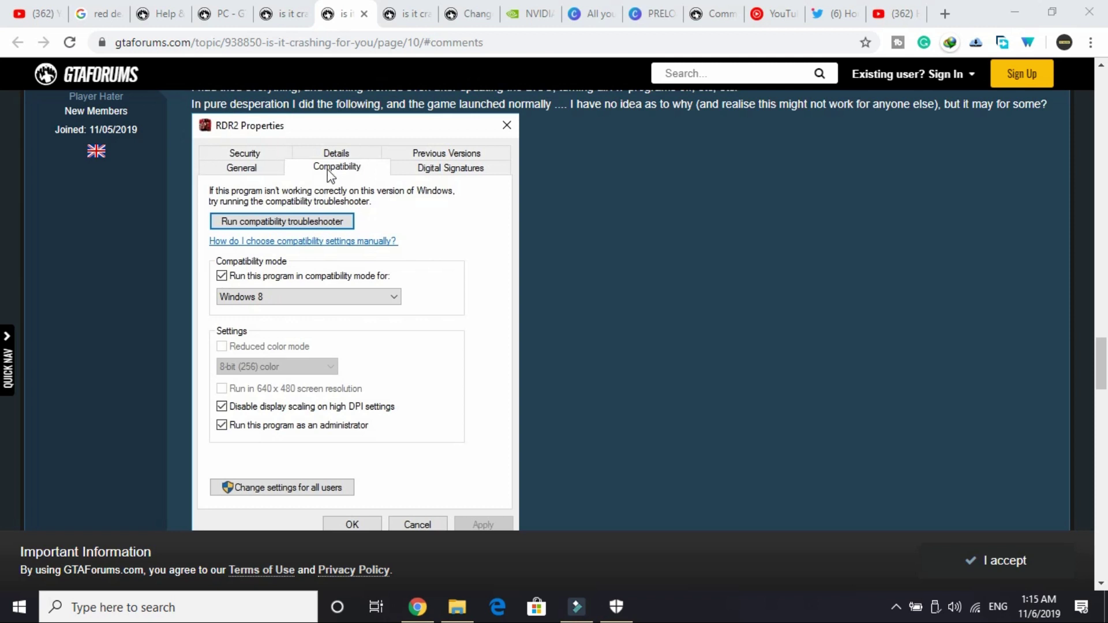
scroll(292, 329, down, 1)
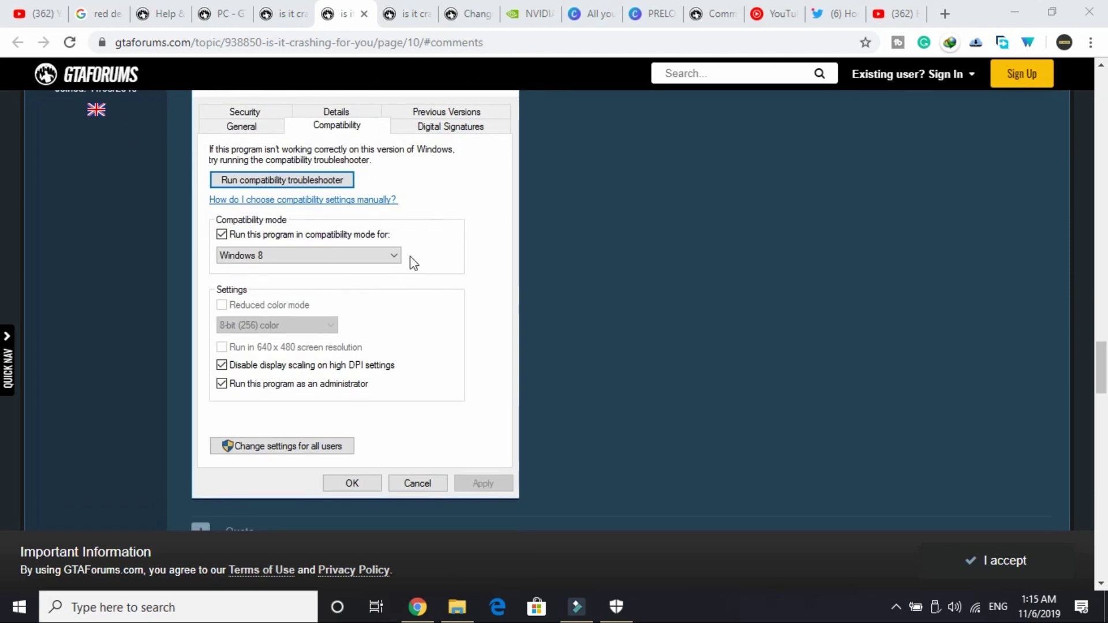
scroll(364, 408, up, 3)
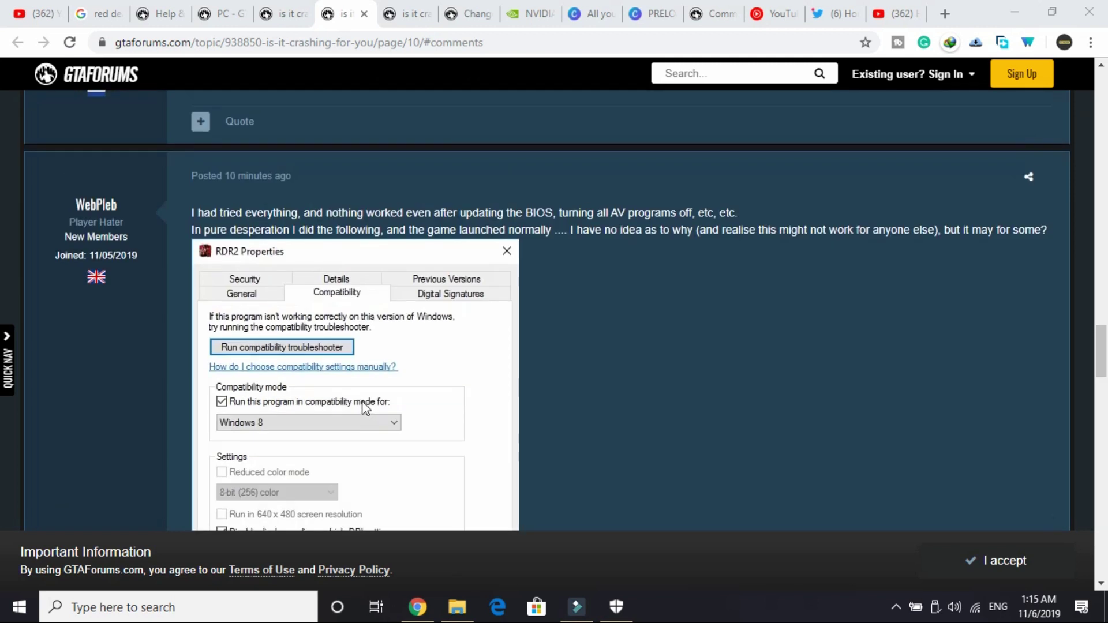
scroll(364, 408, down, 2)
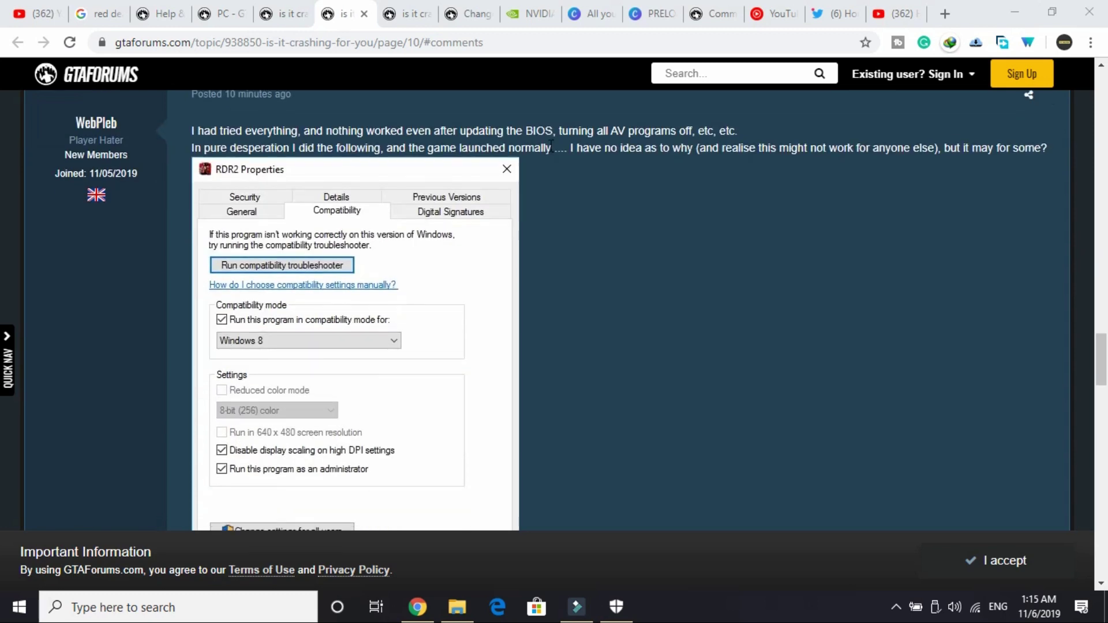
scroll(398, 215, down, 4)
scroll(399, 216, down, 4)
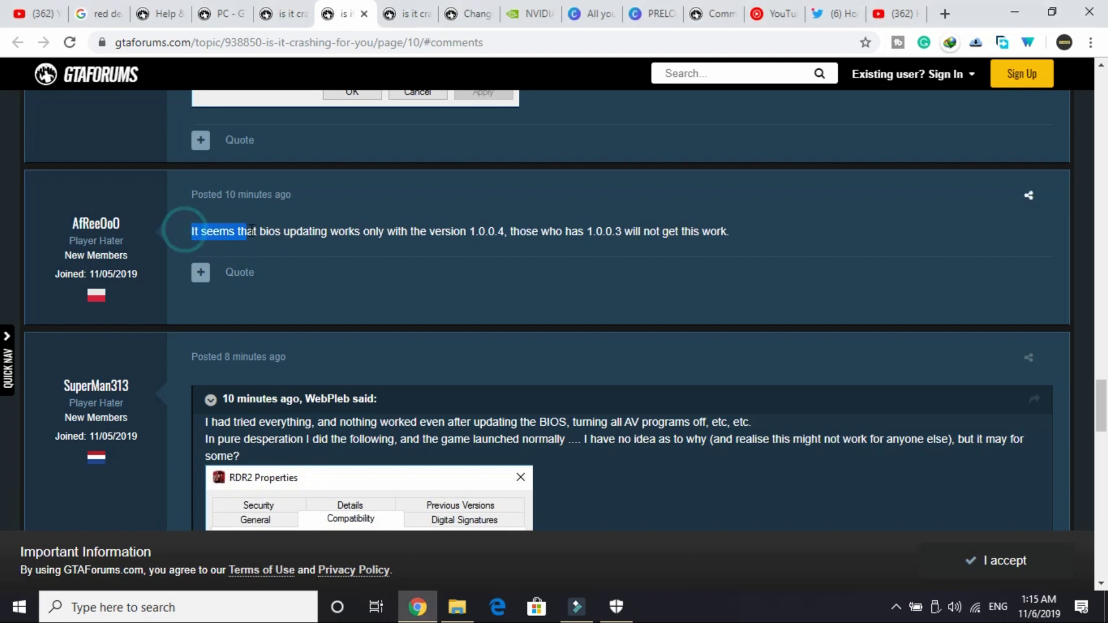
- Highlight the note that BIOS updating only works with game version 1.0.0.4
drag(252, 231, 786, 228)
click(425, 230)
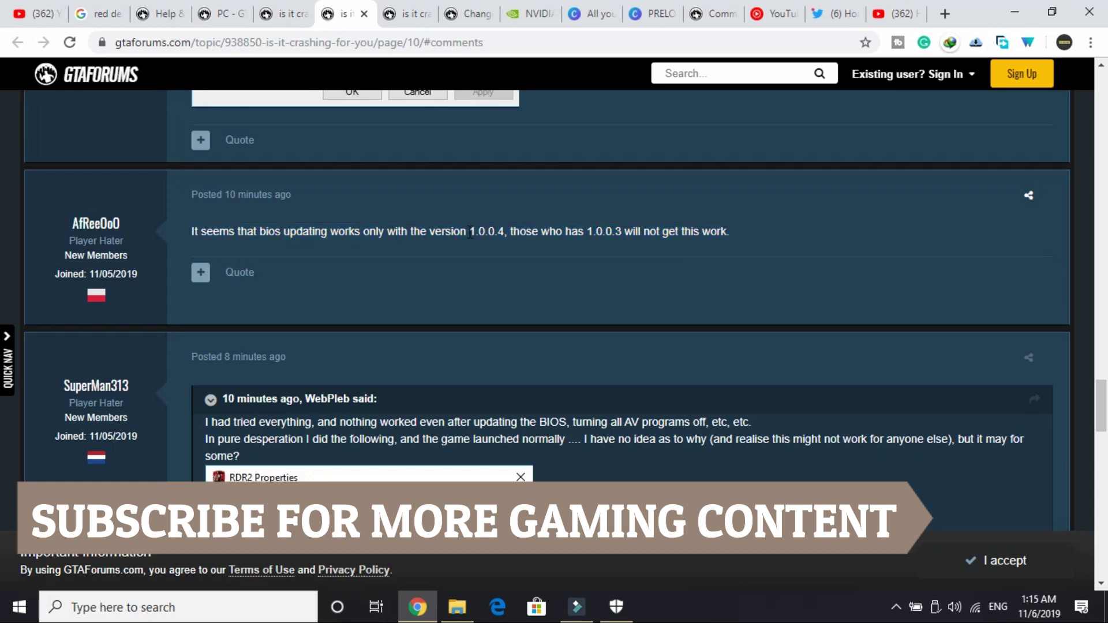
drag(470, 231, 522, 238)
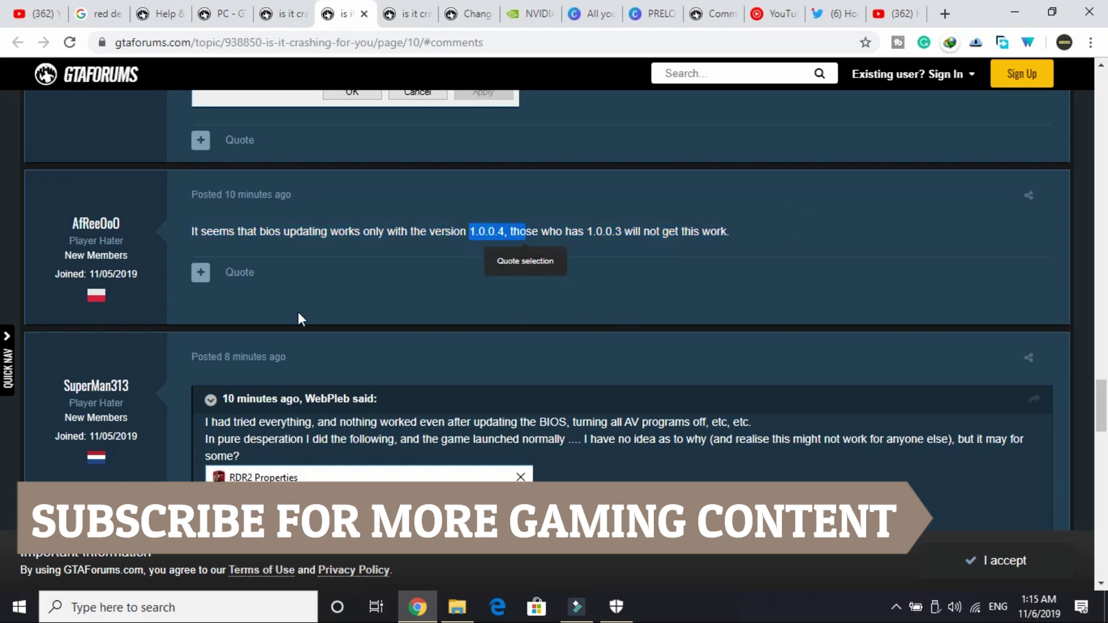
- Examine the RDR2.exe Properties screenshot showing file version 1.0.1207.58
scroll(451, 296, down, 15)
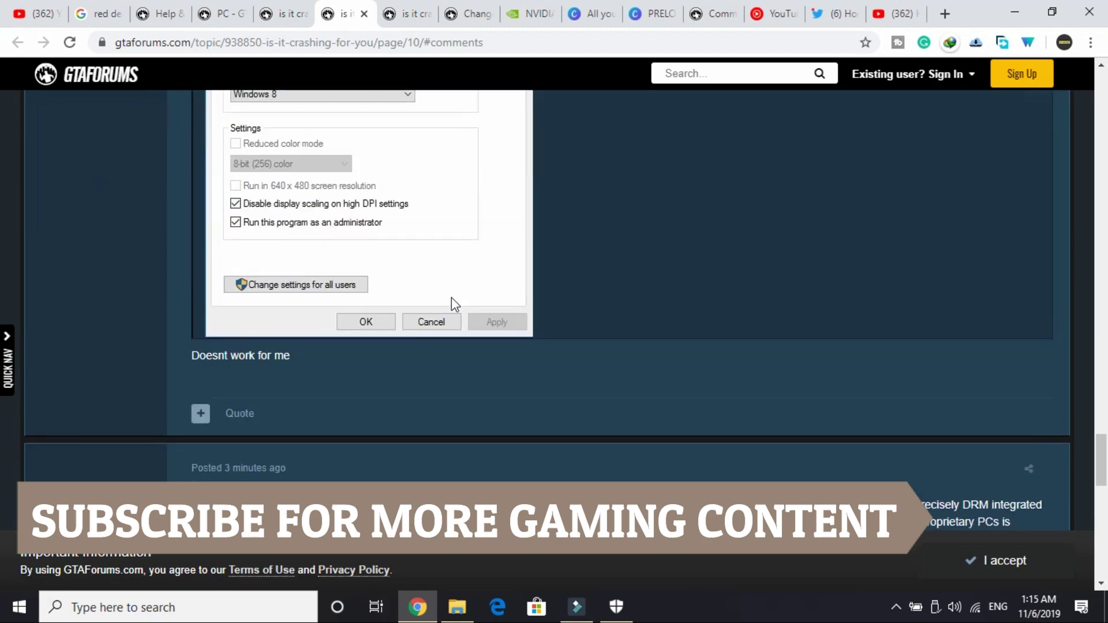
scroll(452, 304, up, 20)
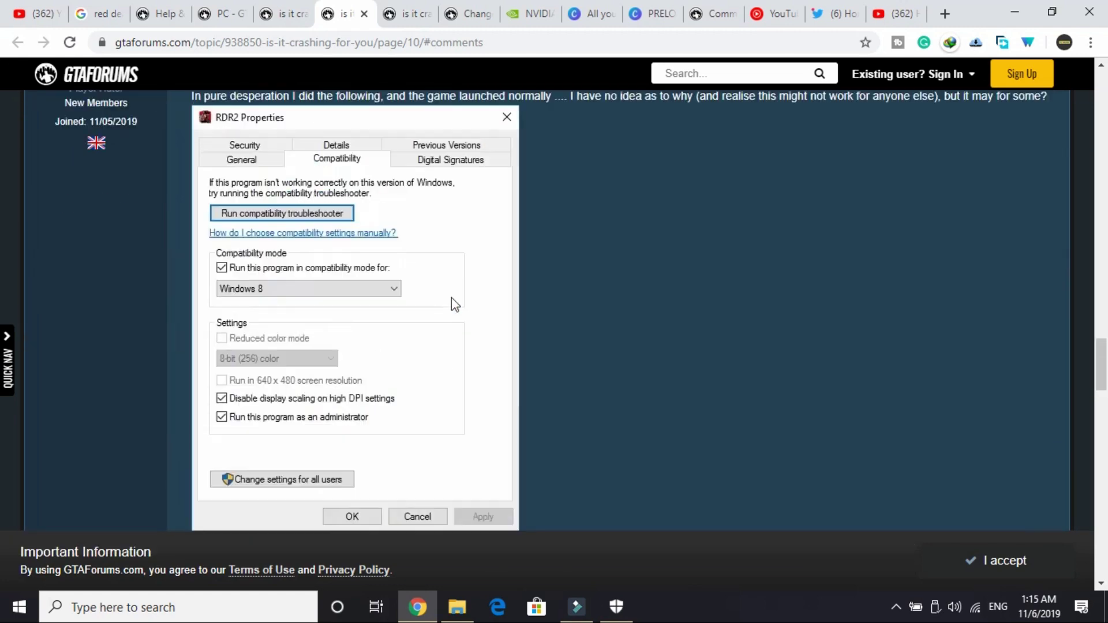
scroll(451, 297, up, 10)
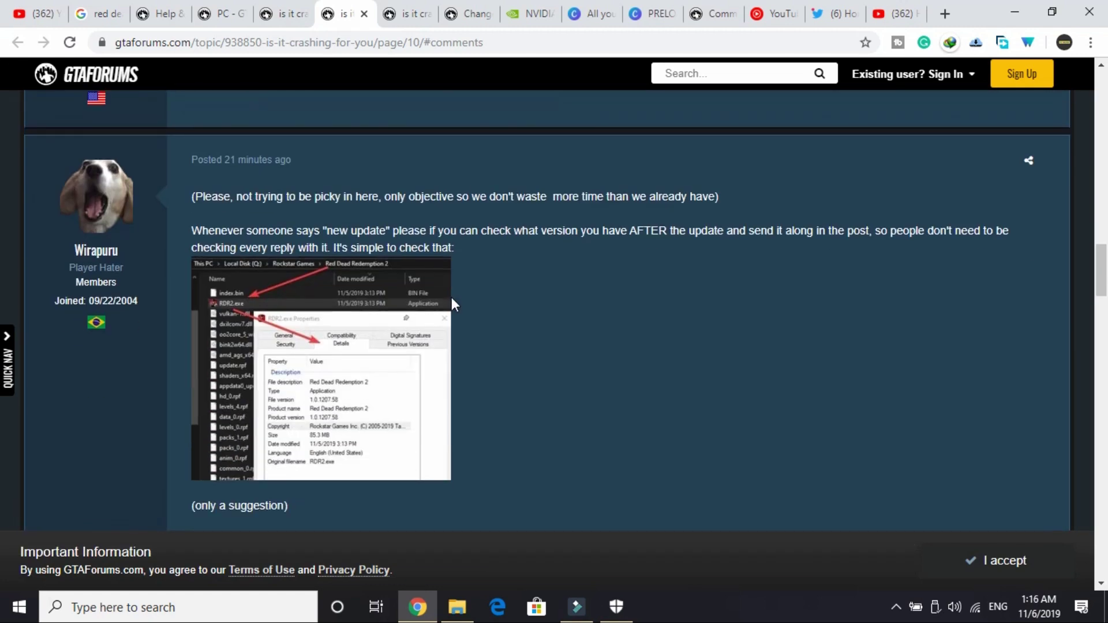
scroll(451, 296, down, 4)
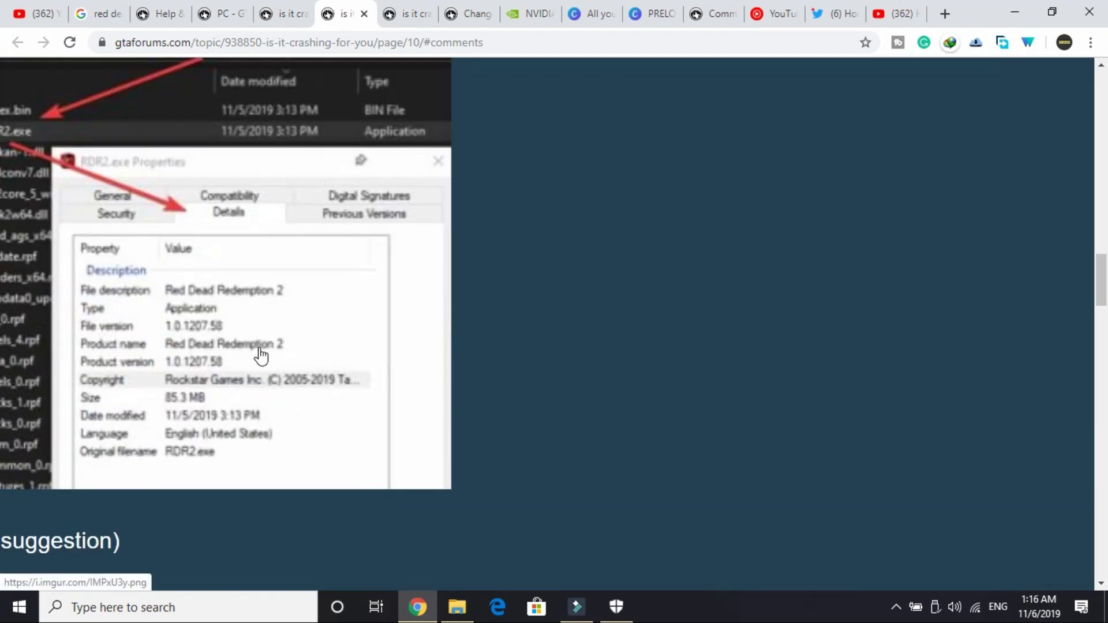
scroll(260, 357, left, 4)
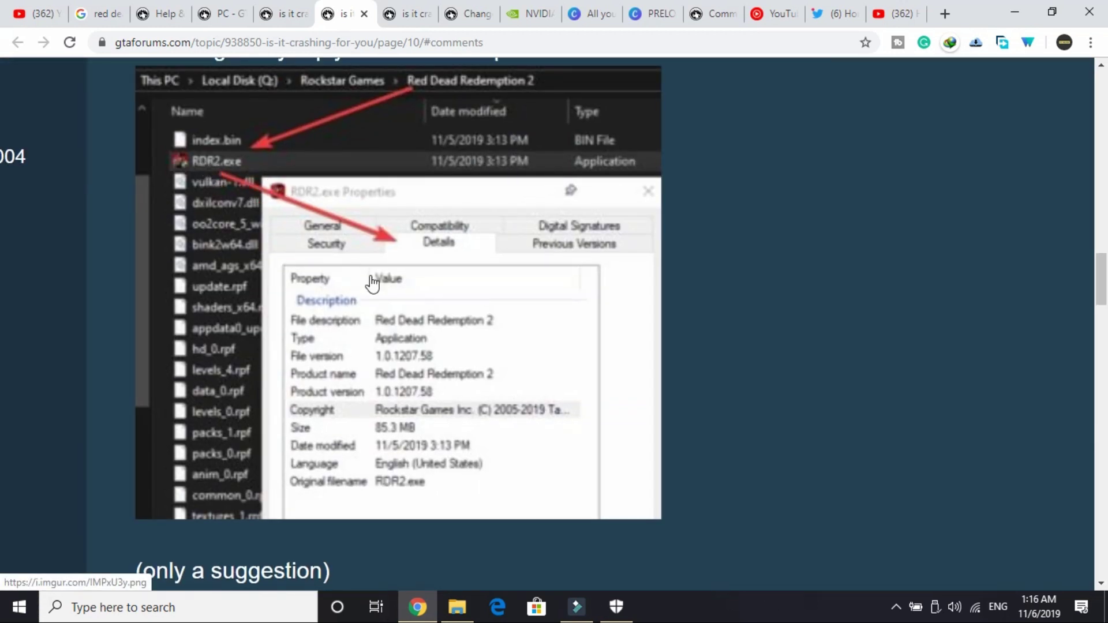
scroll(439, 334, up, 3)
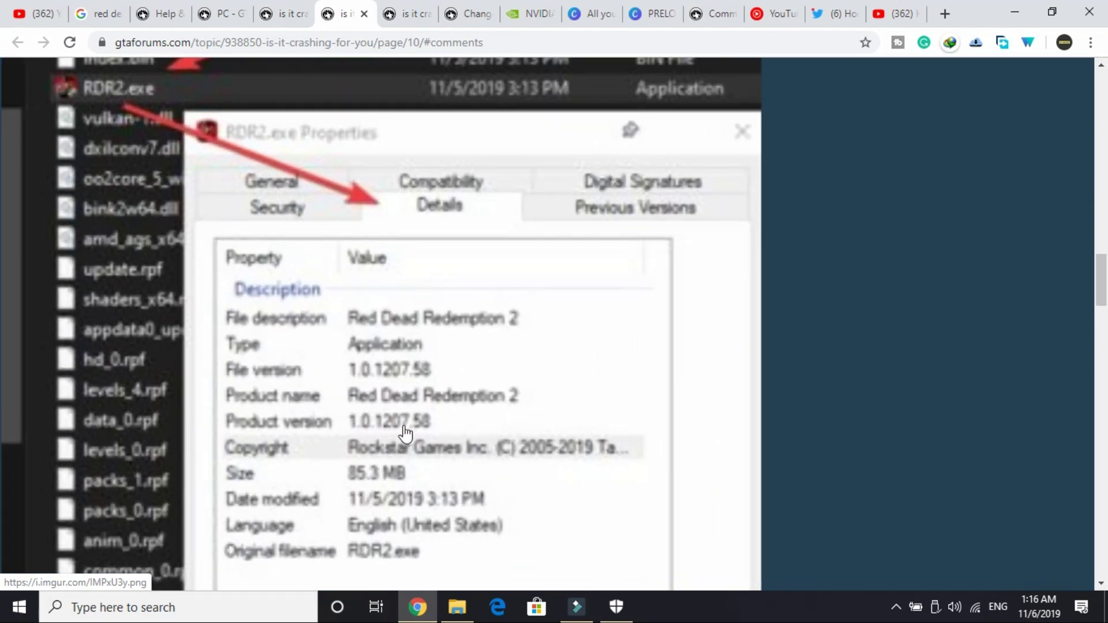
scroll(411, 432, down, 3)
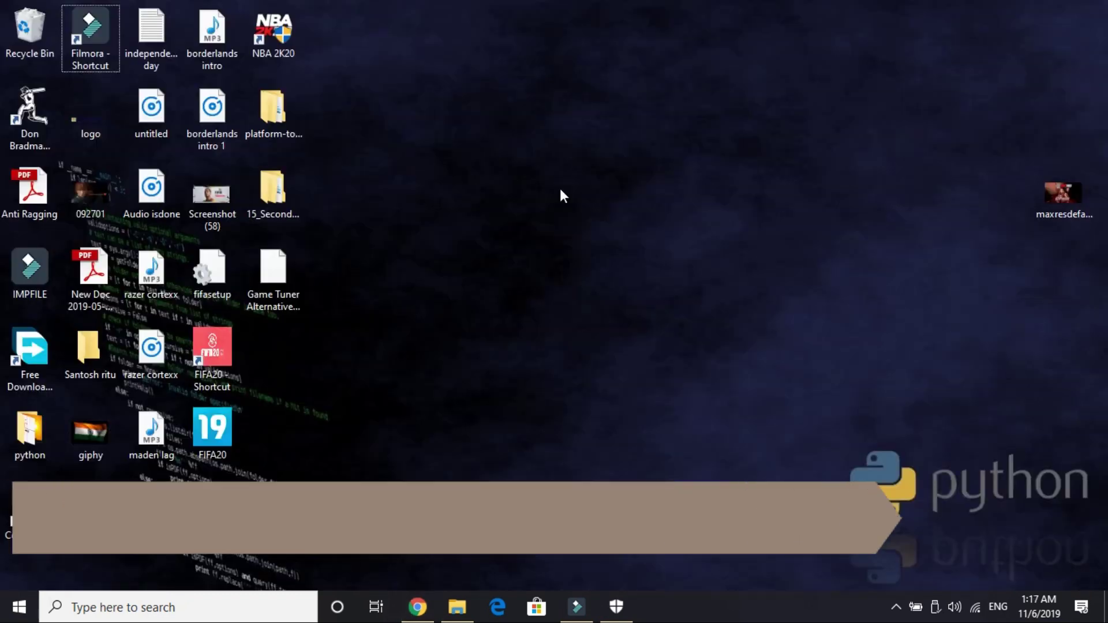
- Return to Chrome and go to the top of the thread's first page with the driver links
click(418, 606)
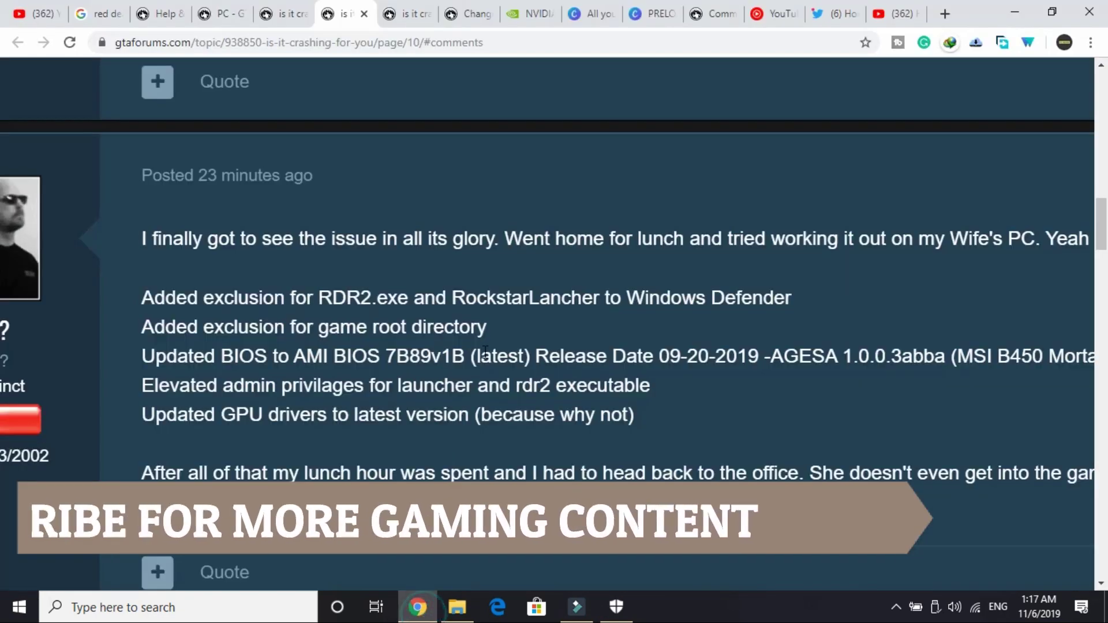
scroll(484, 352, down, 3)
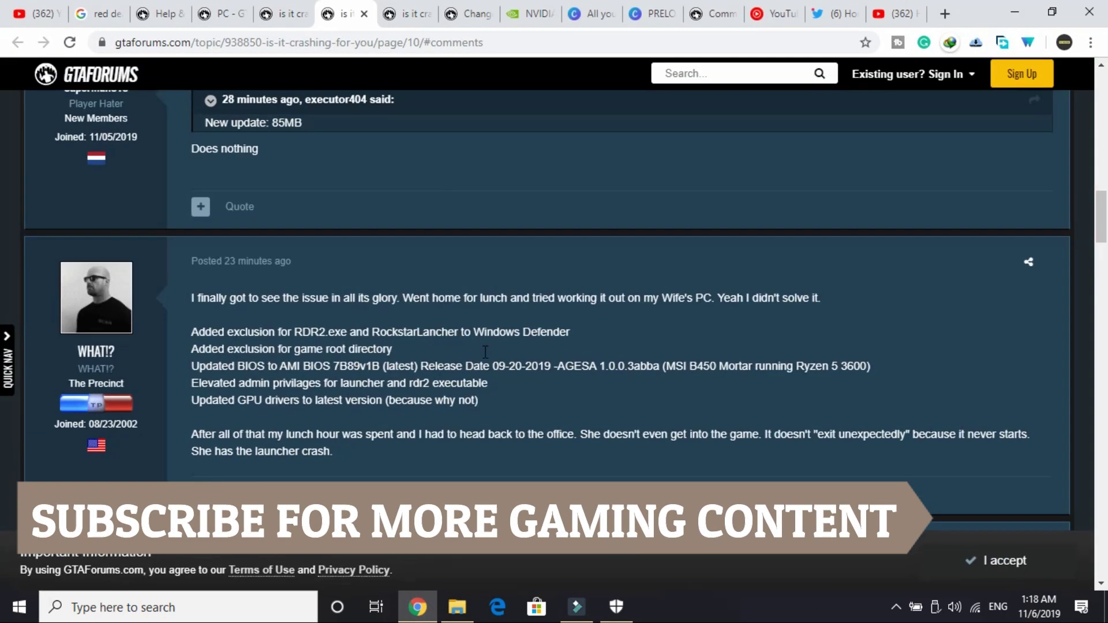
click(283, 13)
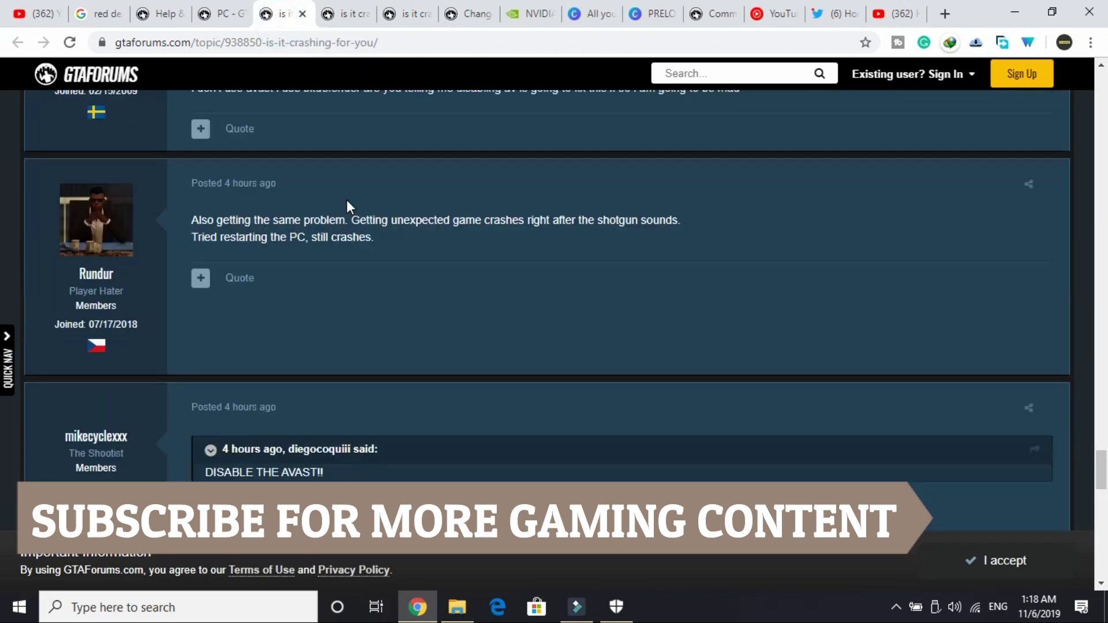
scroll(346, 200, up, 15)
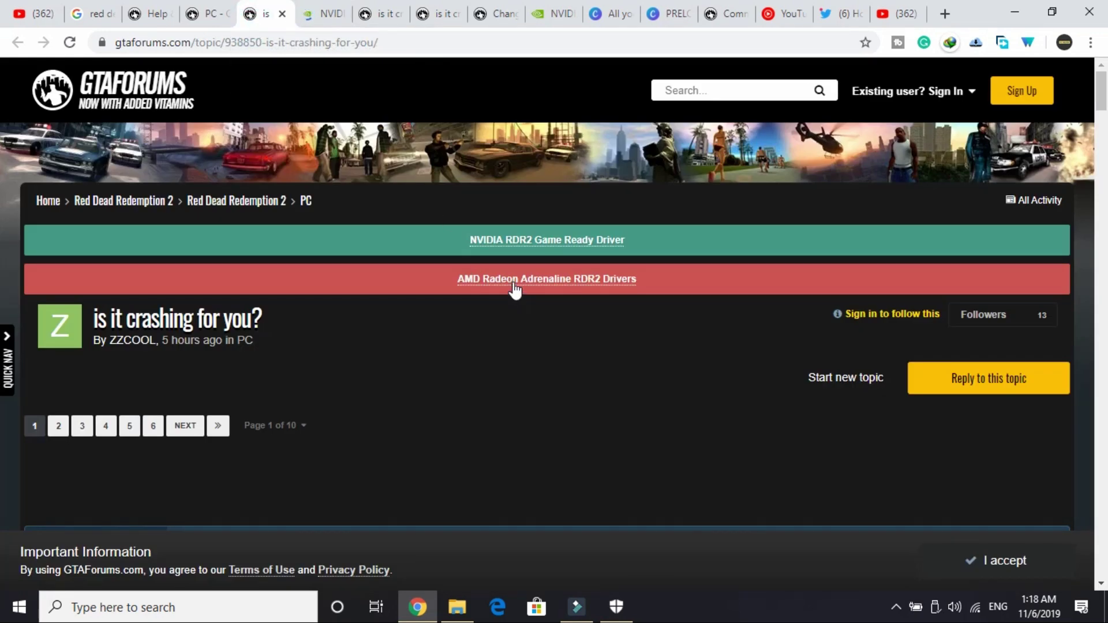
- Open the AMD Adrenalin 19.11.1 notes, check NVIDIA driver 441.12's 576.14 MB size, and return to AMD
click(513, 289)
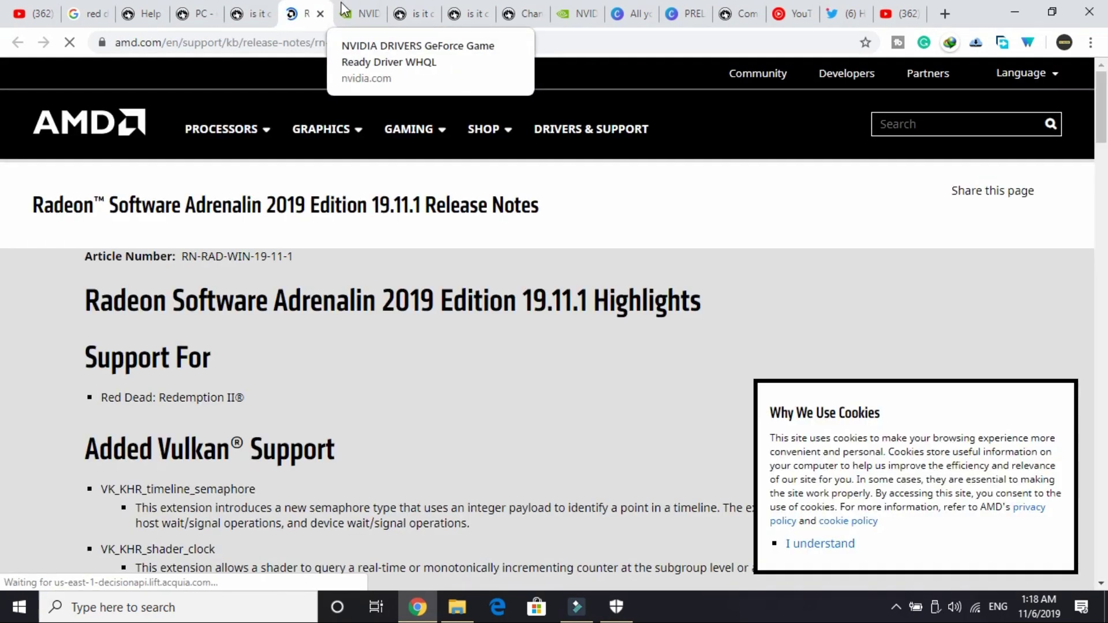
click(353, 13)
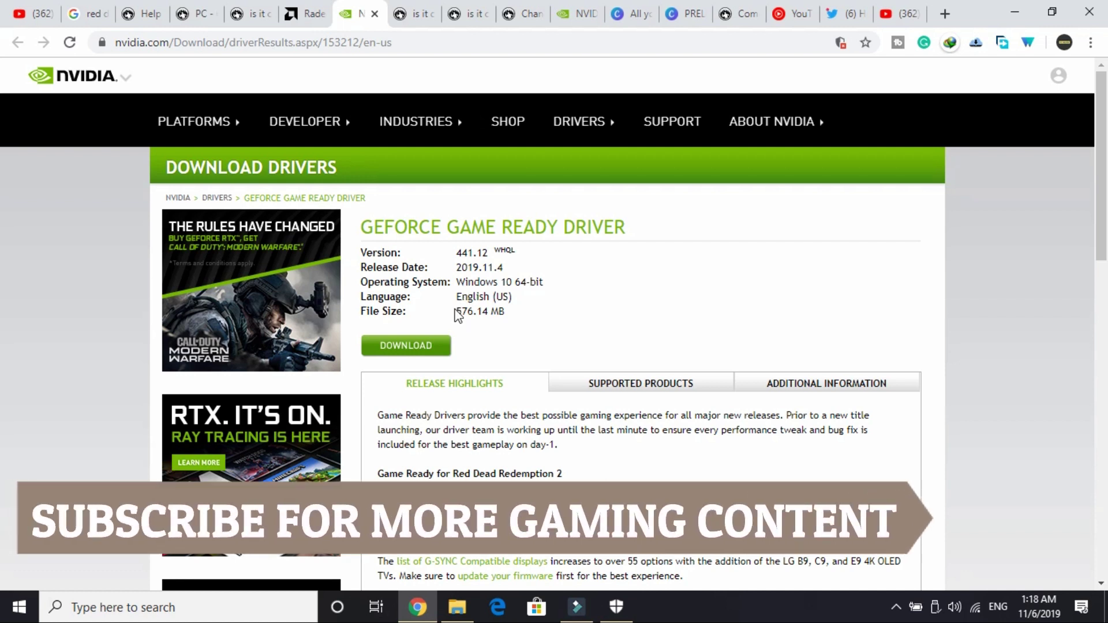
drag(456, 314, 515, 318)
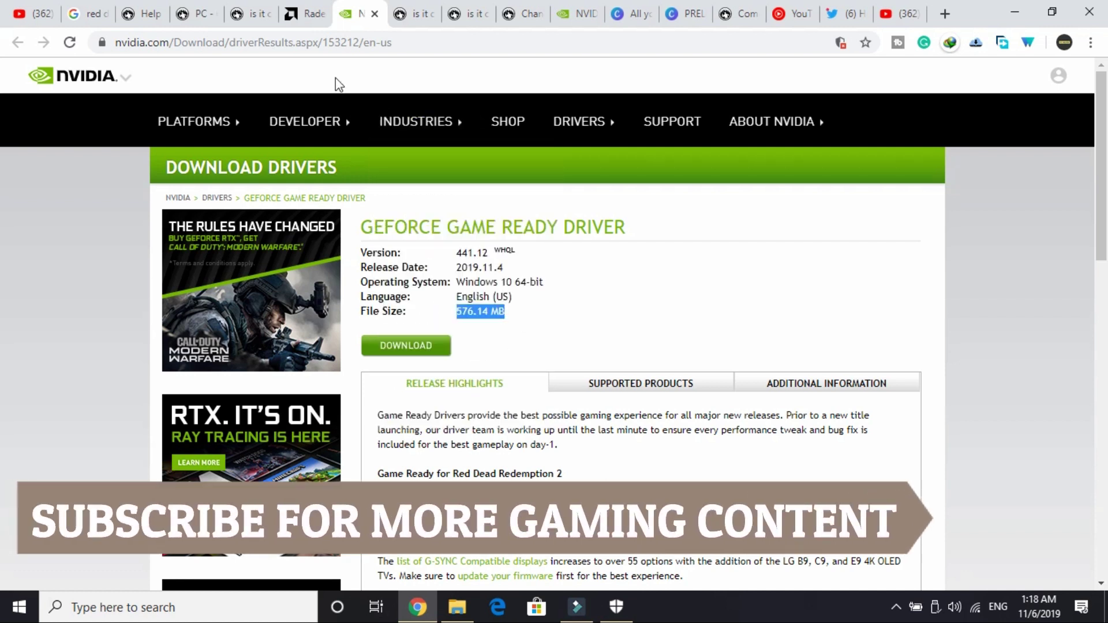
click(306, 13)
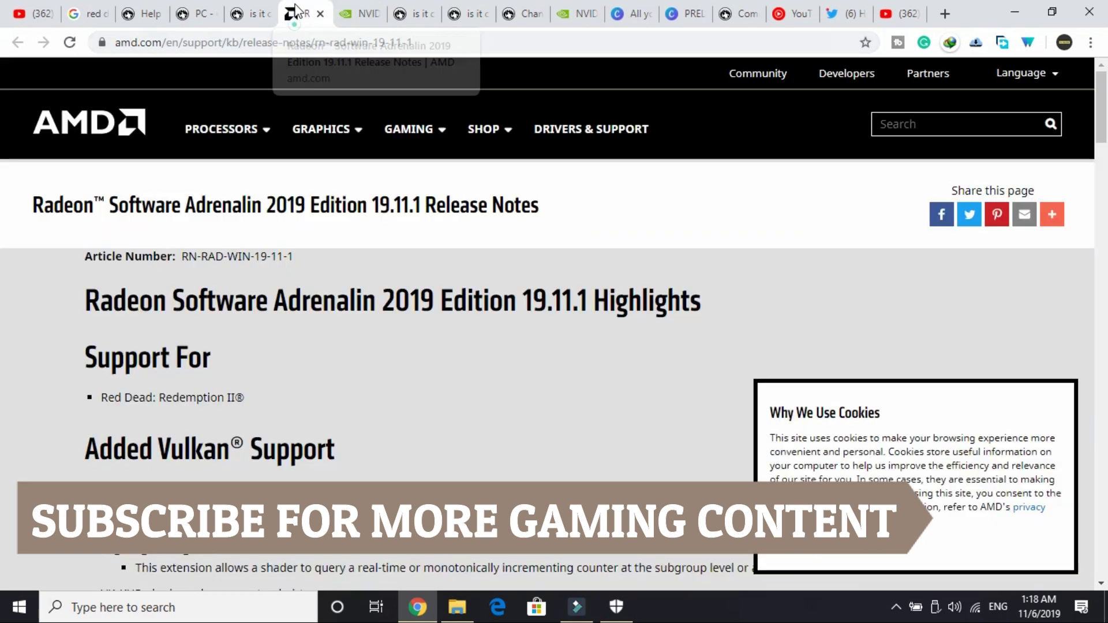
scroll(293, 323, down, 8)
scroll(293, 323, up, 5)
scroll(293, 323, up, 1)
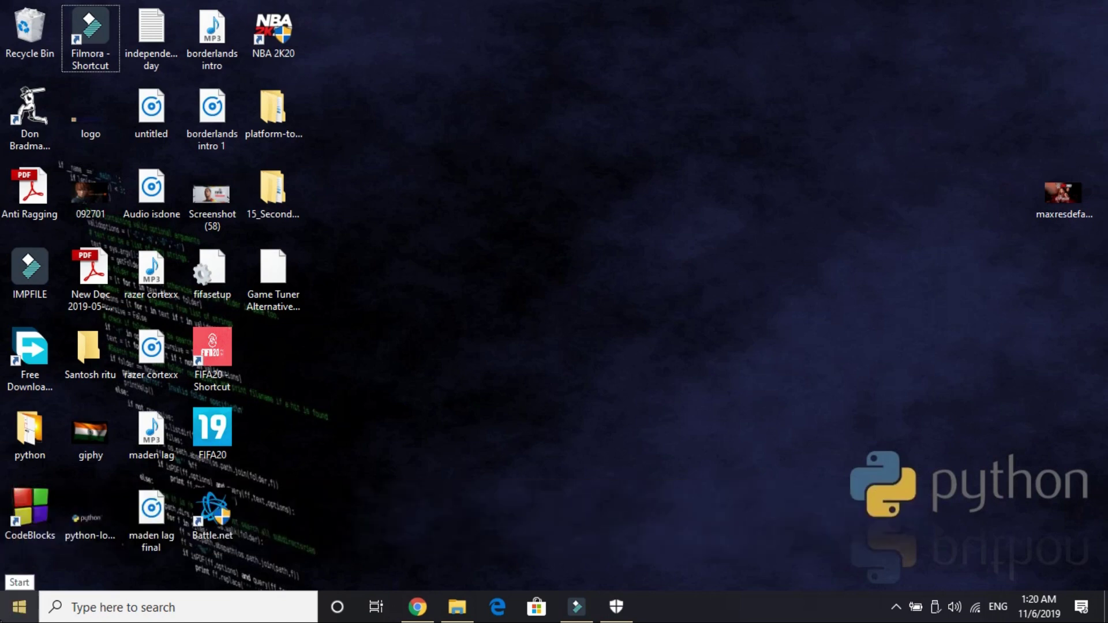
- Open Settings from the Start menu, maximize it, and go to Update & Security
click(17, 606)
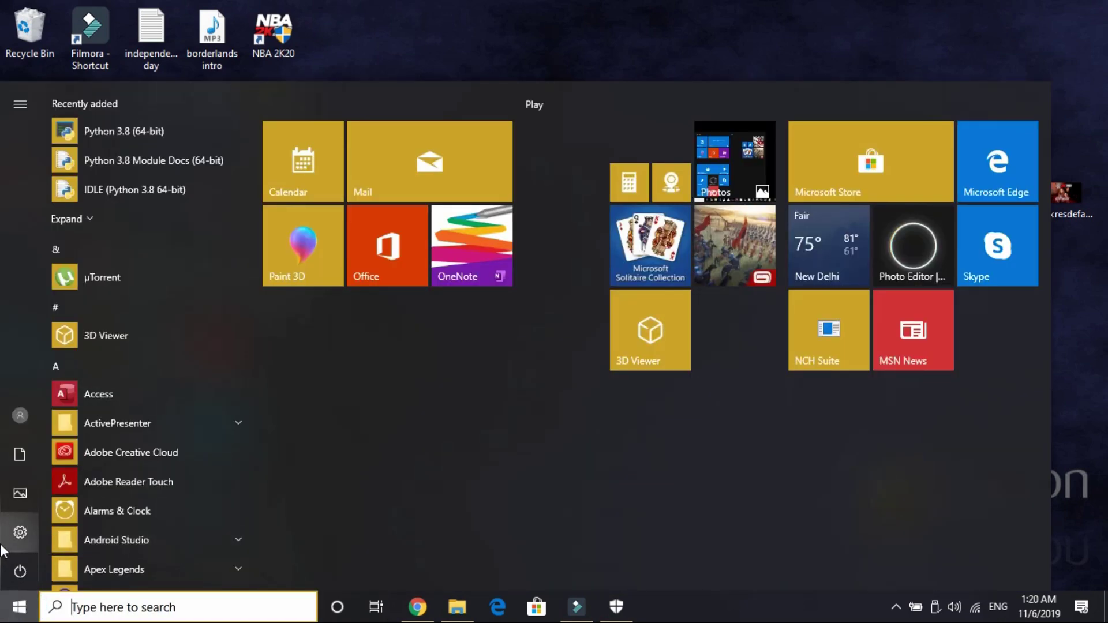
click(18, 533)
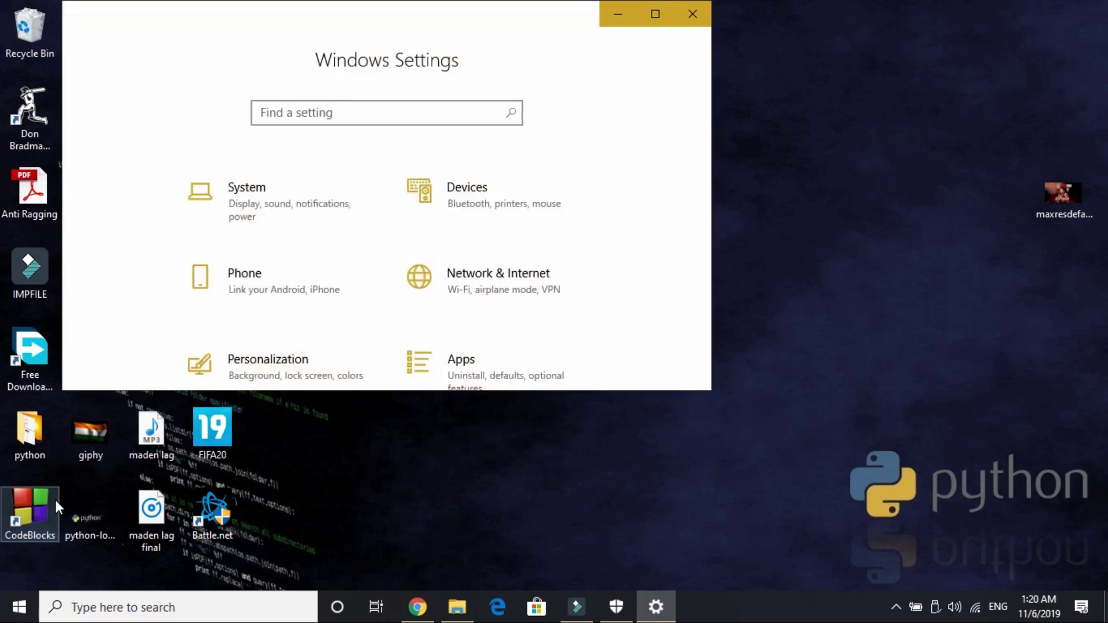
click(655, 14)
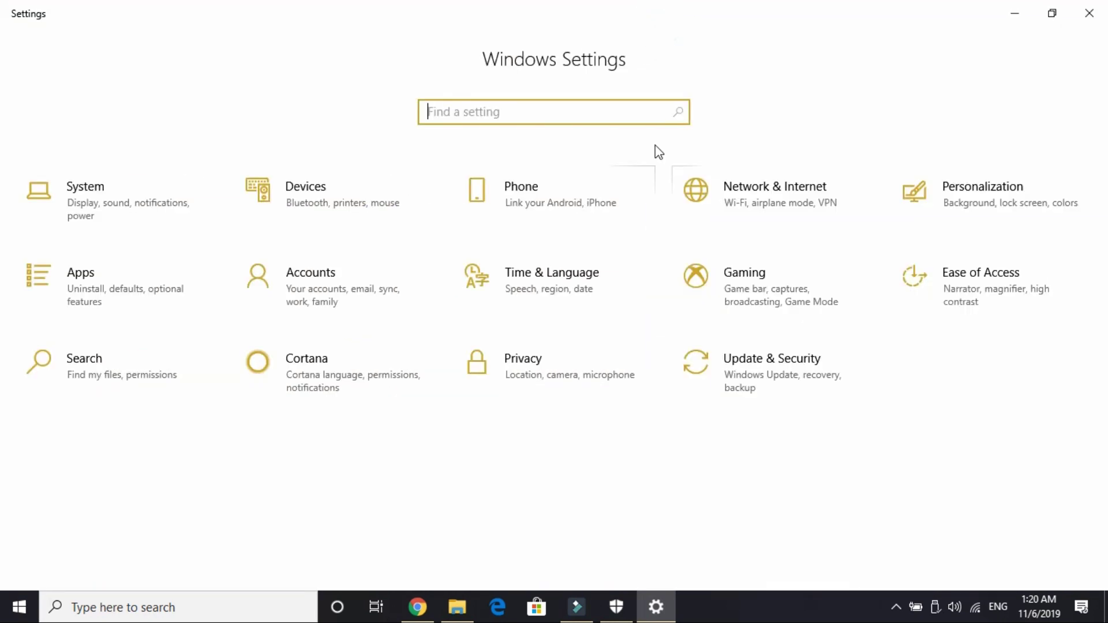
click(760, 374)
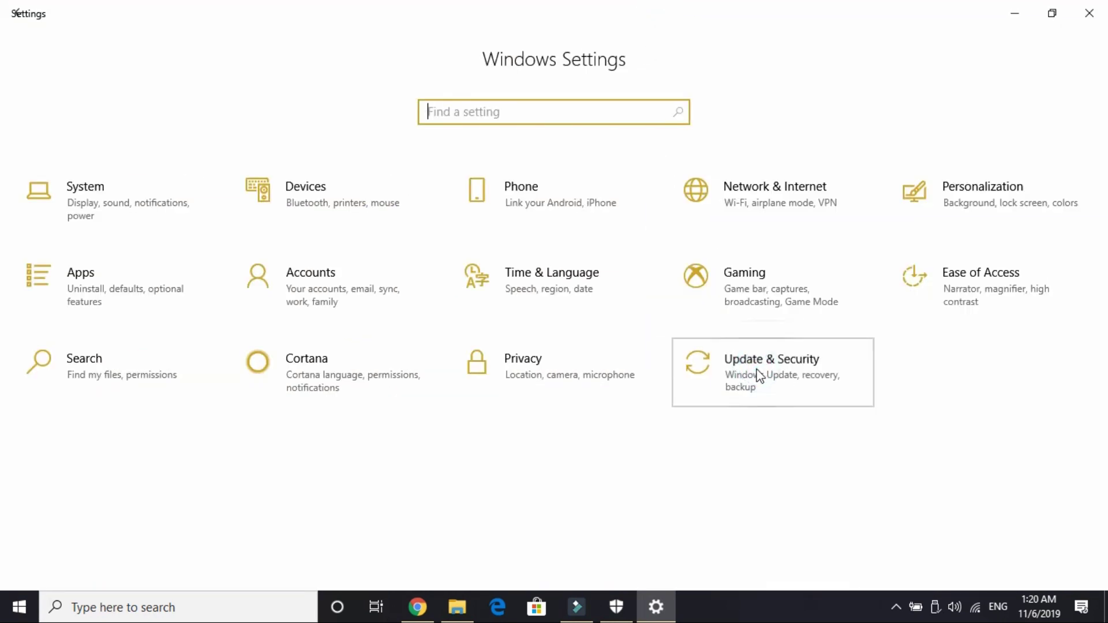